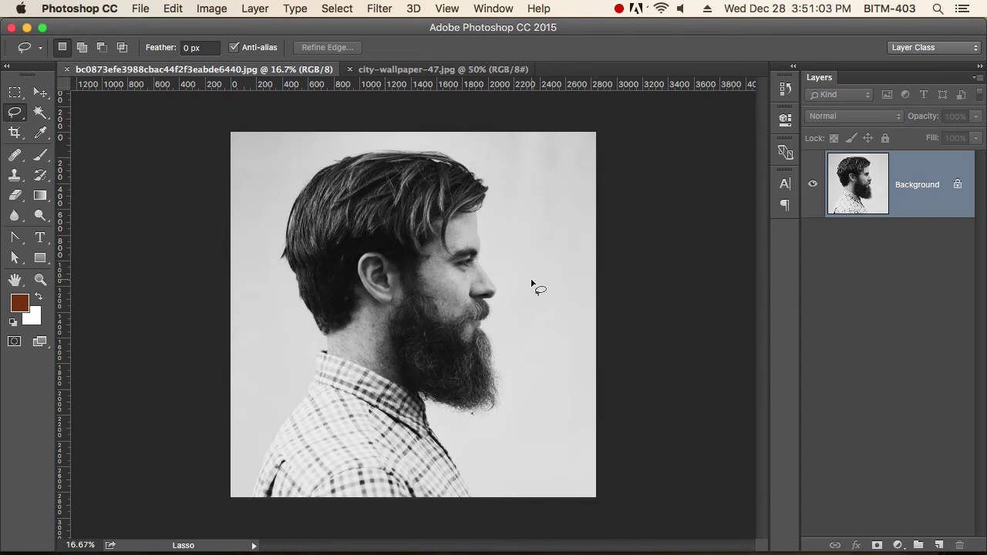
Step: Choose the Lasso tool and duplicate the portrait onto a new Layer 1
left_click(14, 95)
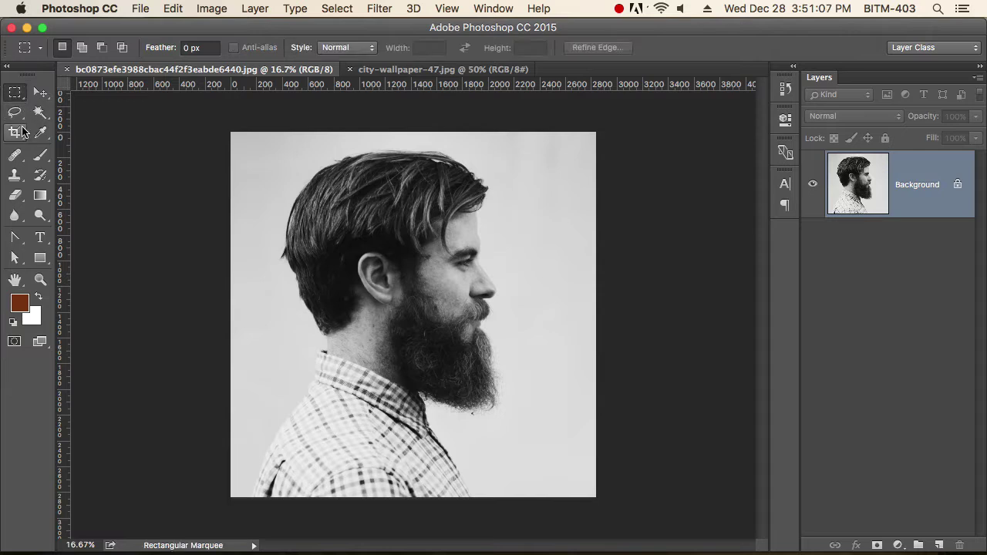
left_click(14, 112)
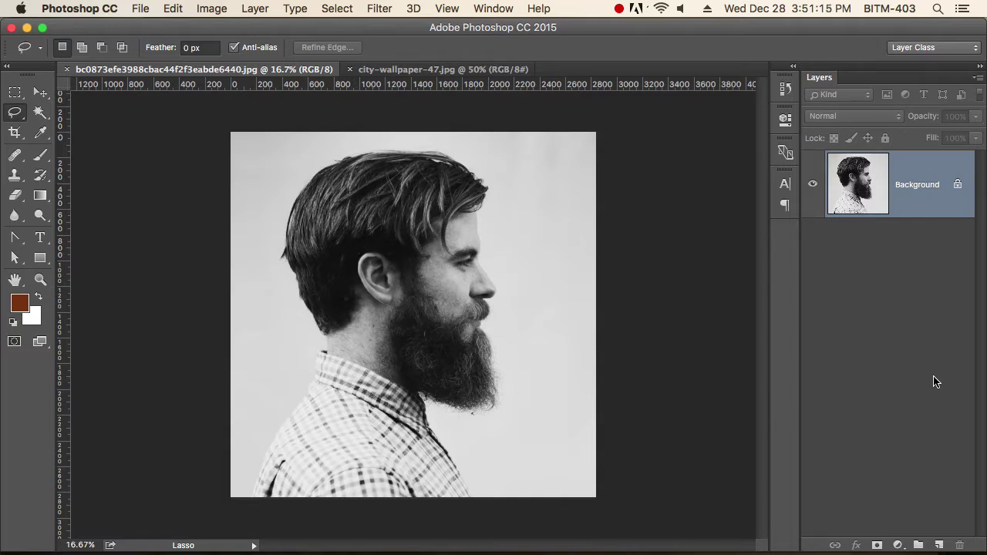
key("super+j")
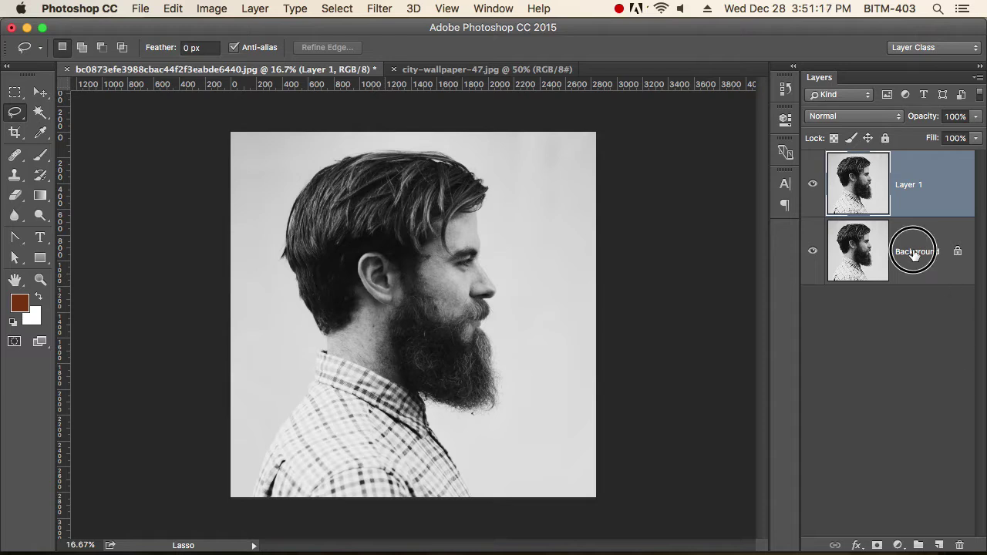
Step: Fill the Background layer with solid white, then reselect Layer 1
left_click(915, 254)
key("alt+BackSpace")
key("super+BackSpace")
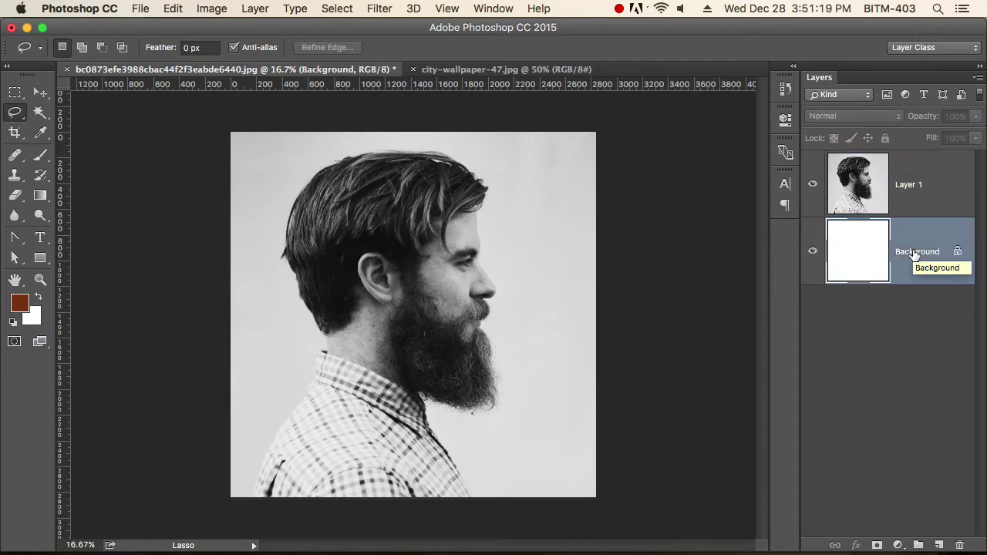
left_click(928, 189)
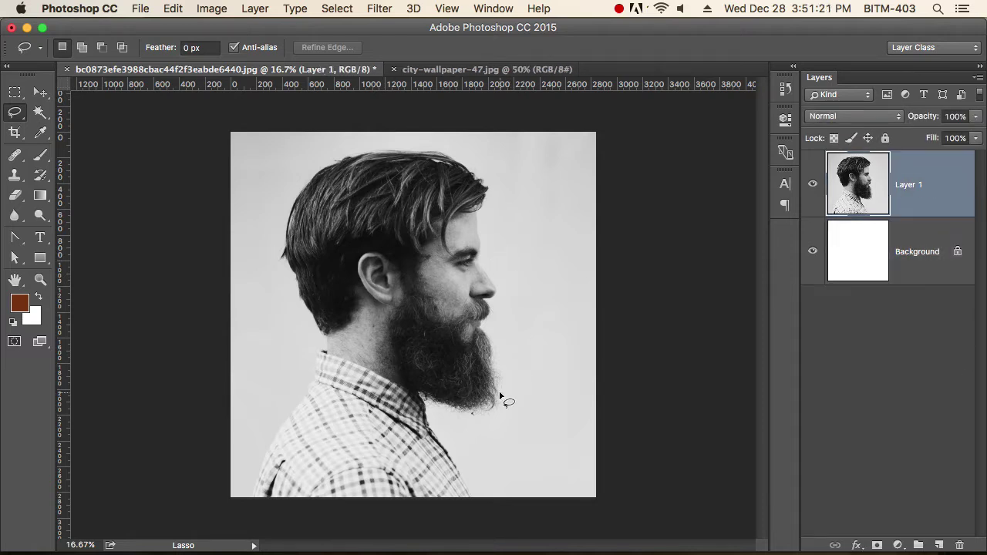
Step: Lasso roughly around the man's head, beard and shoulders and bring up Refine Edge
mouse_move(422, 398)
left_mouse_down()
mouse_move(494, 406)
mouse_move(502, 269)
mouse_move(492, 187)
mouse_move(396, 143)
mouse_move(297, 170)
mouse_move(297, 316)
mouse_move(253, 445)
mouse_move(470, 525)
mouse_move(436, 381)
left_mouse_up()
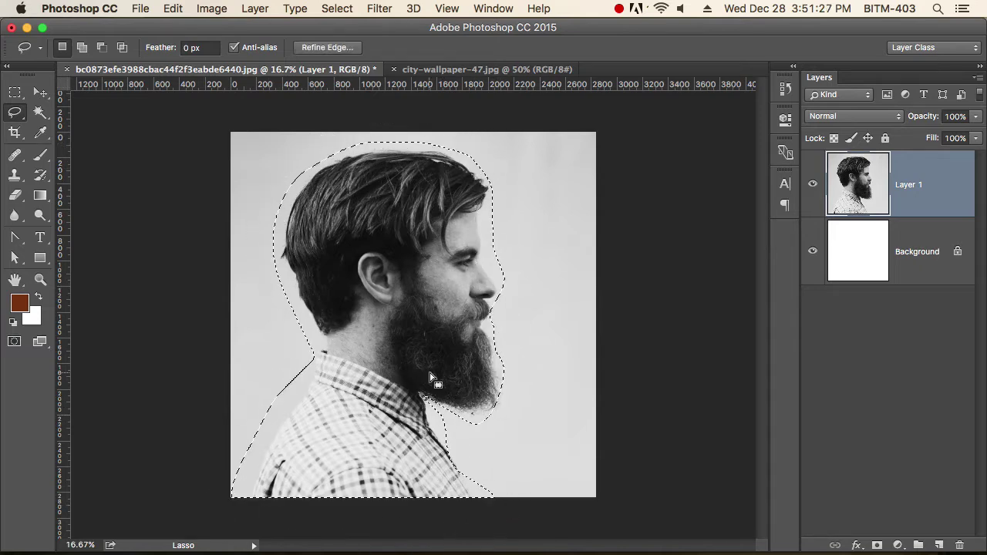
left_click(330, 48)
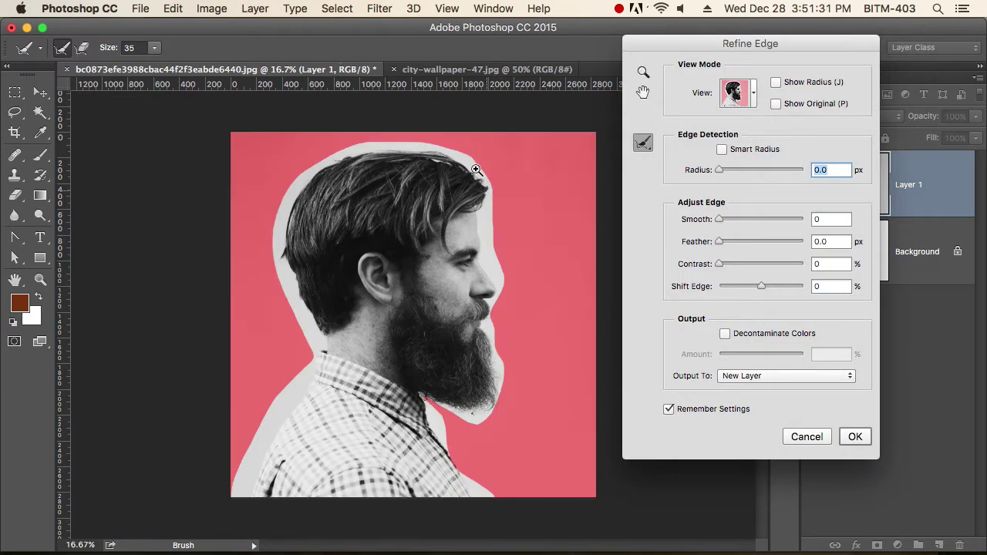
Step: Brush the Refine Radius along the top and side of the hair and down the face
scroll(470, 169, "up", 3)
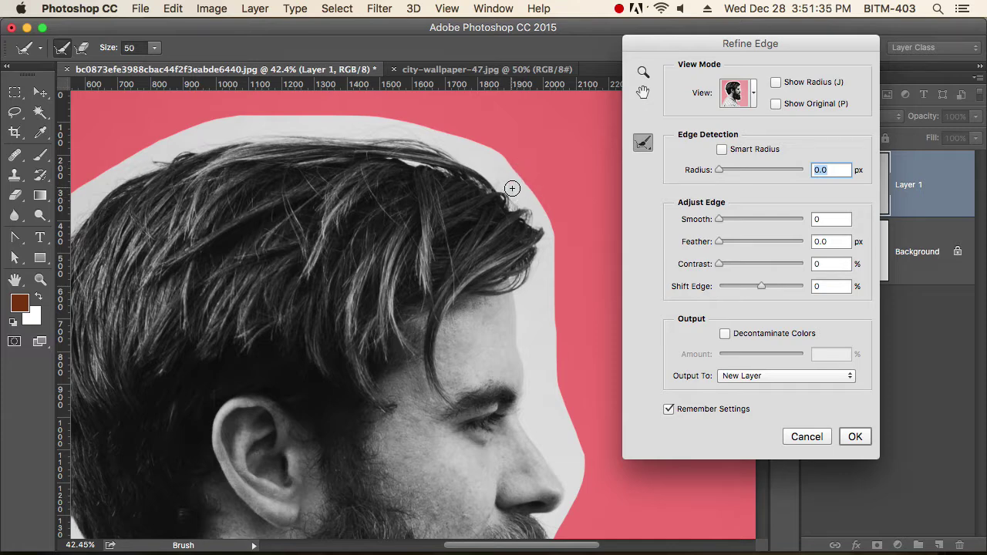
key("bracketright")
key("bracketright")
key("bracketright")
left_click_drag(522, 188, 385, 116)
mouse_move(545, 217)
left_mouse_down()
mouse_move(529, 231)
mouse_move(535, 358)
mouse_move(557, 452)
mouse_move(553, 337)
left_mouse_up()
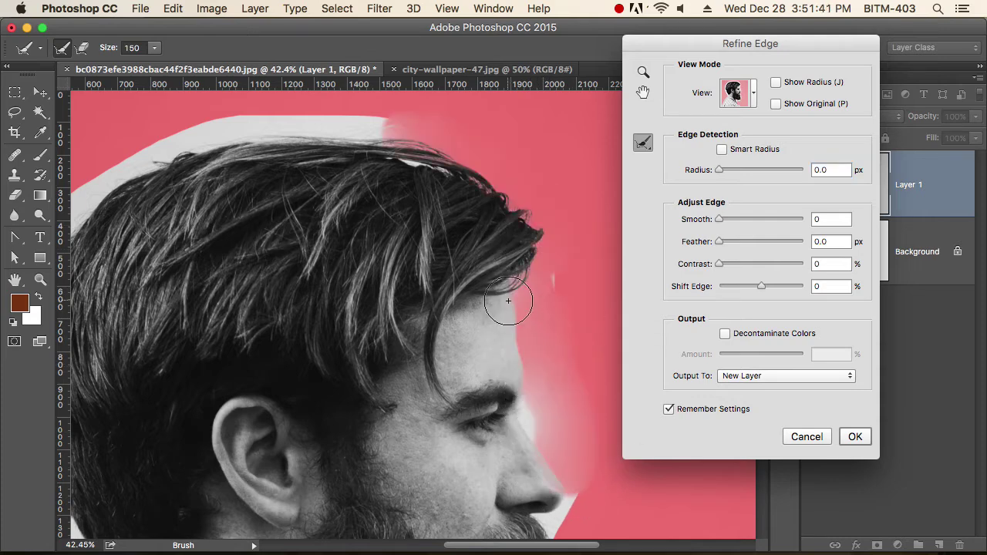
mouse_move(563, 282)
left_mouse_down()
mouse_move(530, 353)
mouse_move(536, 432)
left_mouse_up()
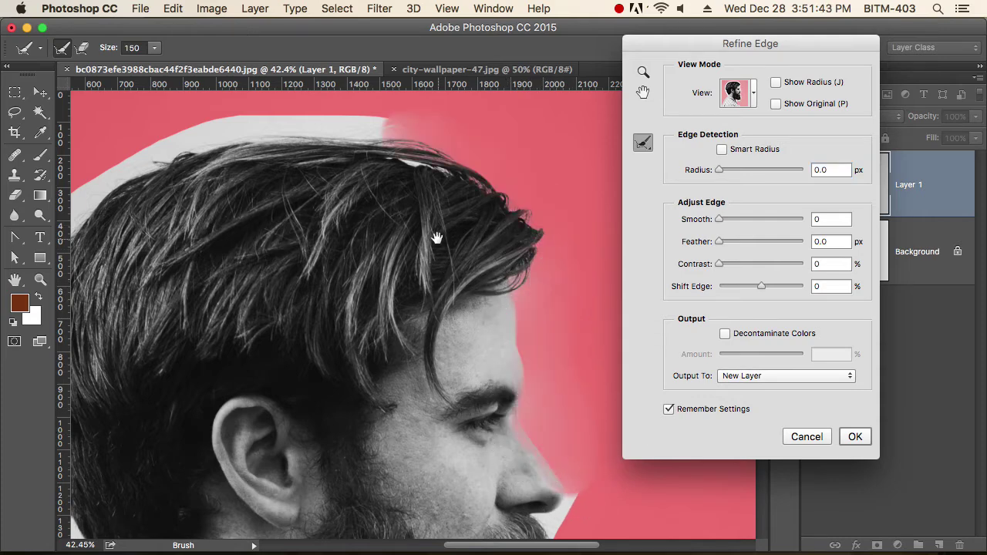
mouse_move(398, 179)
left_mouse_down()
mouse_move(525, 247)
mouse_move(474, 183)
mouse_move(463, 194)
mouse_move(499, 192)
mouse_move(238, 227)
mouse_move(171, 303)
left_mouse_up()
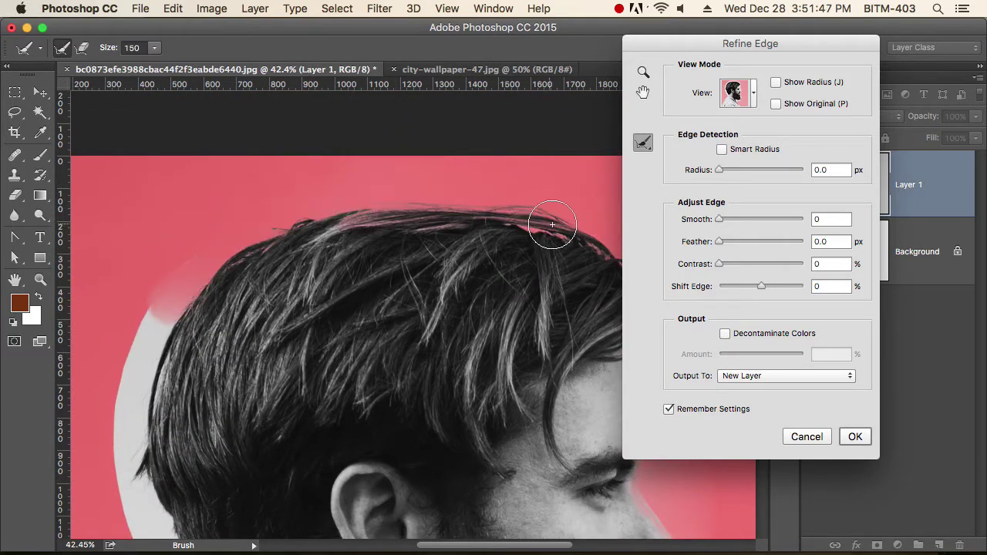
left_click_drag(297, 278, 405, 216)
mouse_move(255, 214)
left_mouse_down()
mouse_move(291, 155)
mouse_move(258, 361)
mouse_move(221, 331)
mouse_move(247, 441)
mouse_move(270, 154)
left_mouse_up()
Step: Refine the edge along the back of the neck, the shoulder and below the beard
mouse_move(370, 427)
left_mouse_down()
mouse_move(319, 193)
mouse_move(251, 209)
left_mouse_up()
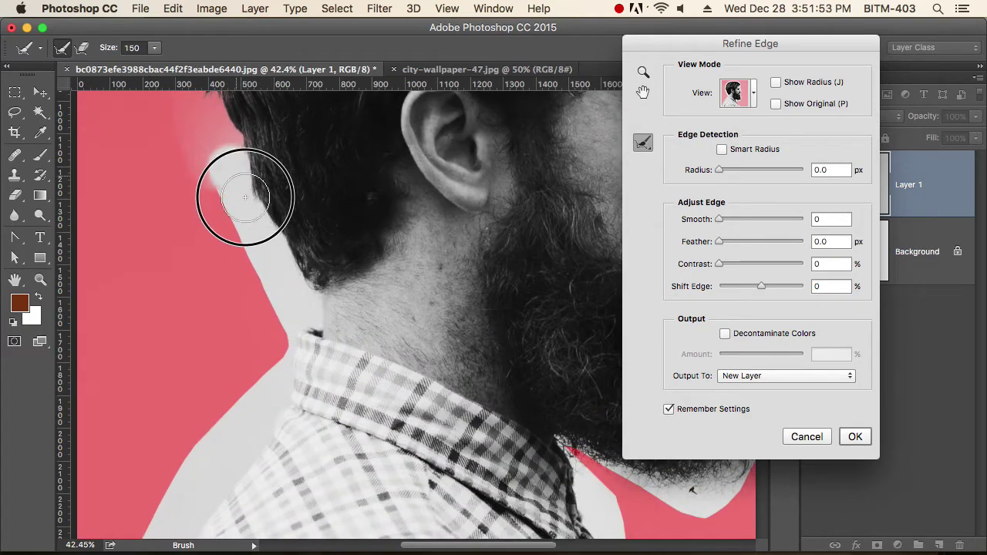
mouse_move(307, 309)
left_mouse_down()
mouse_move(221, 165)
mouse_move(260, 375)
left_mouse_up()
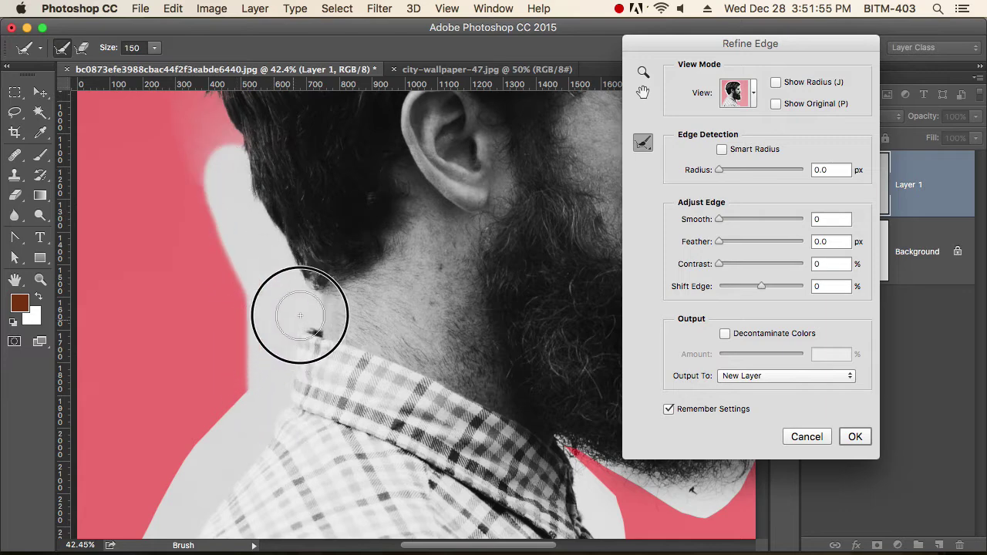
left_click_drag(359, 333, 440, 214)
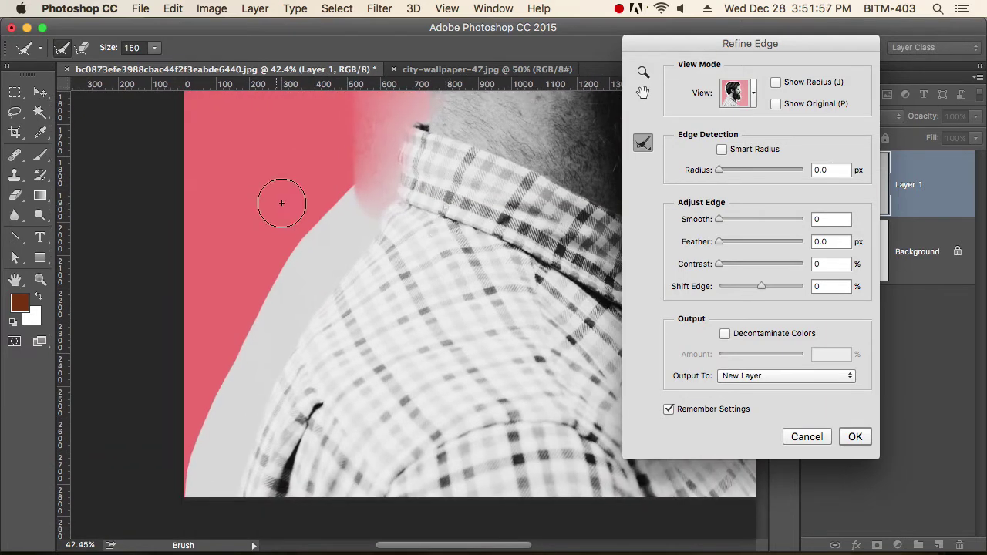
mouse_move(331, 242)
left_mouse_down()
mouse_move(216, 408)
mouse_move(188, 473)
left_mouse_up()
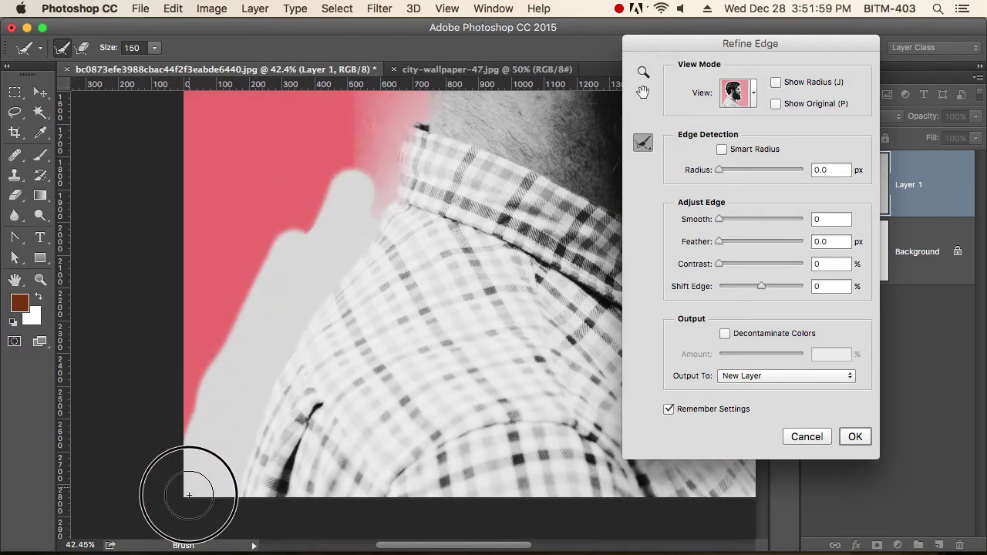
mouse_move(257, 413)
left_mouse_down()
mouse_move(375, 175)
mouse_move(320, 236)
left_mouse_up()
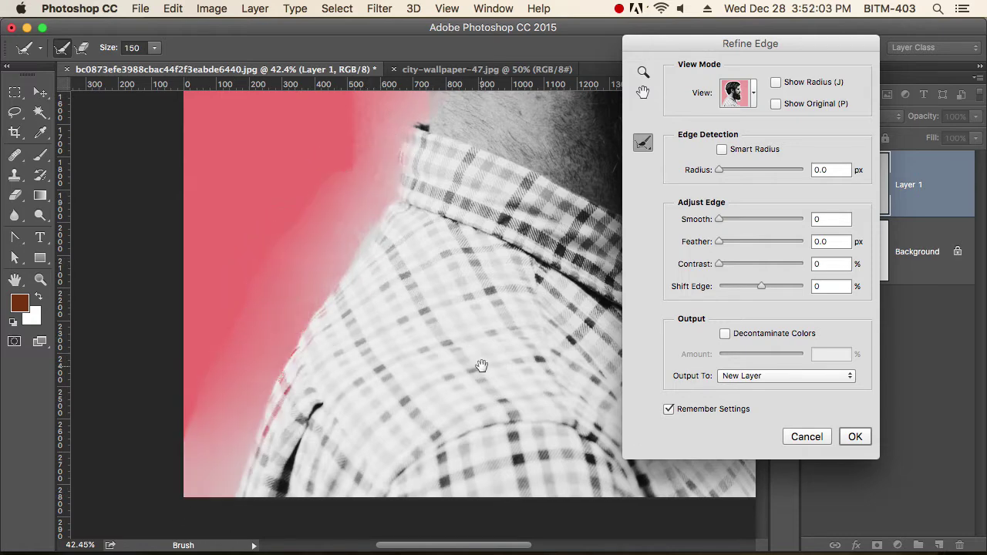
left_click_drag(463, 332, 173, 329)
mouse_move(441, 347)
left_mouse_down()
mouse_move(364, 254)
mouse_move(528, 279)
mouse_move(525, 293)
left_mouse_up()
Step: Refine the edge up the neck, along the beard and lips, and in front of the forehead
scroll(448, 260, "down", 3)
scroll(447, 260, "right", 2)
scroll(437, 348, "down", 2)
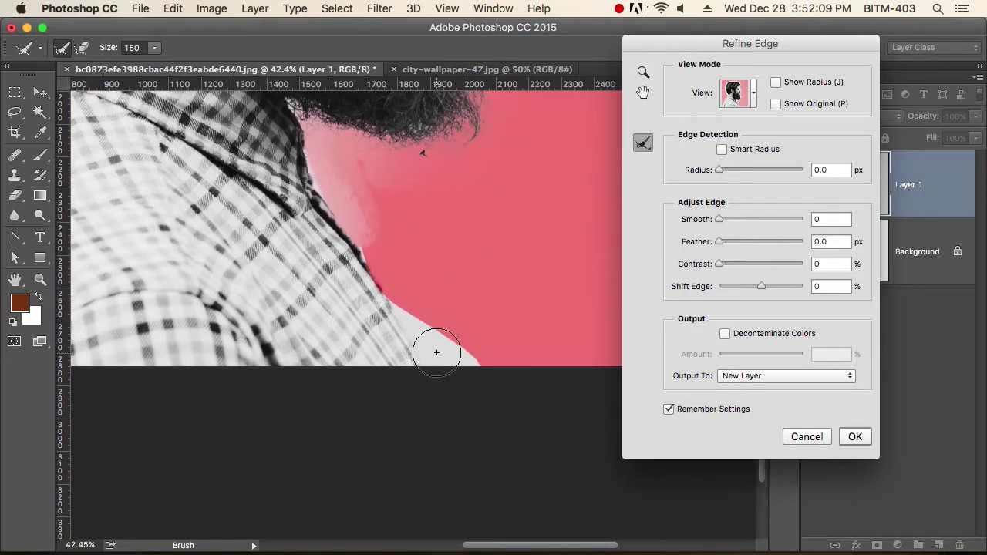
mouse_move(463, 375)
left_mouse_down()
mouse_move(342, 209)
mouse_move(304, 99)
left_mouse_up()
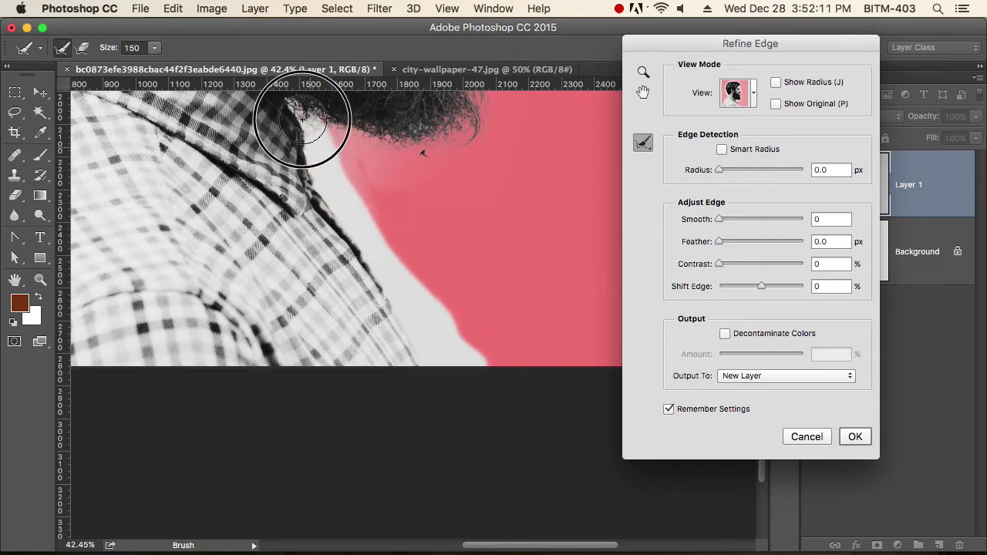
scroll(452, 424, "up", 2)
scroll(478, 406, "up", 3)
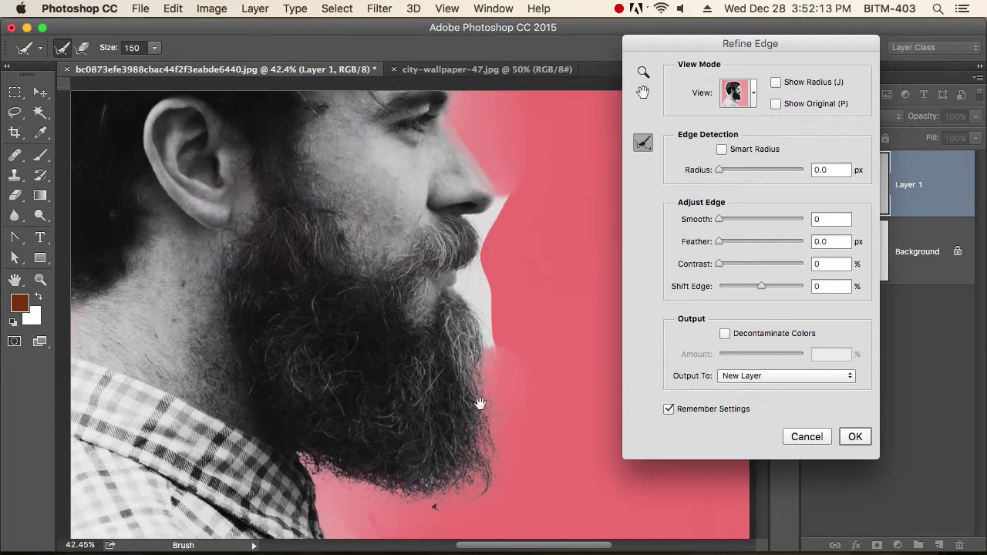
scroll(482, 400, "up", 1)
left_click_drag(482, 400, 467, 213)
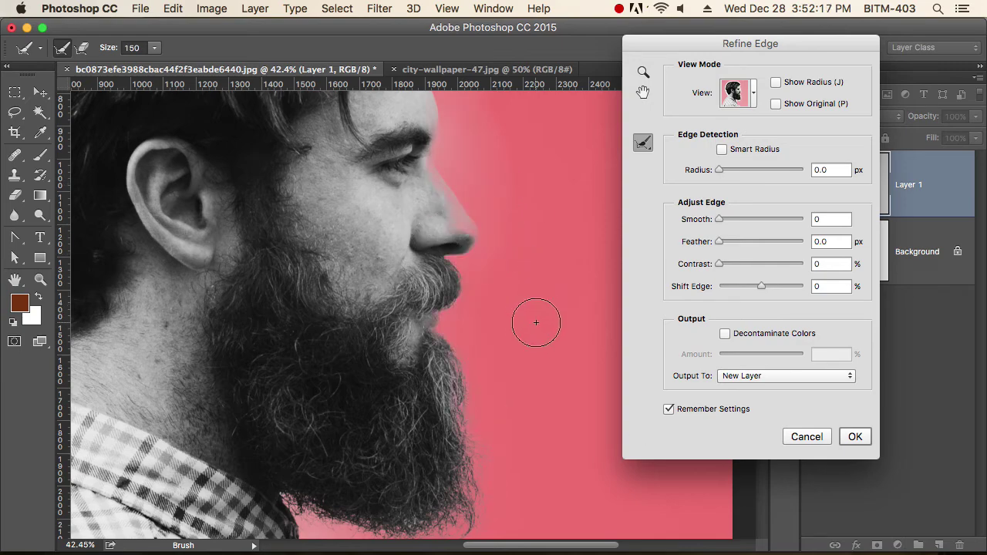
left_click(445, 261, "alt")
scroll(463, 262, "up", 3)
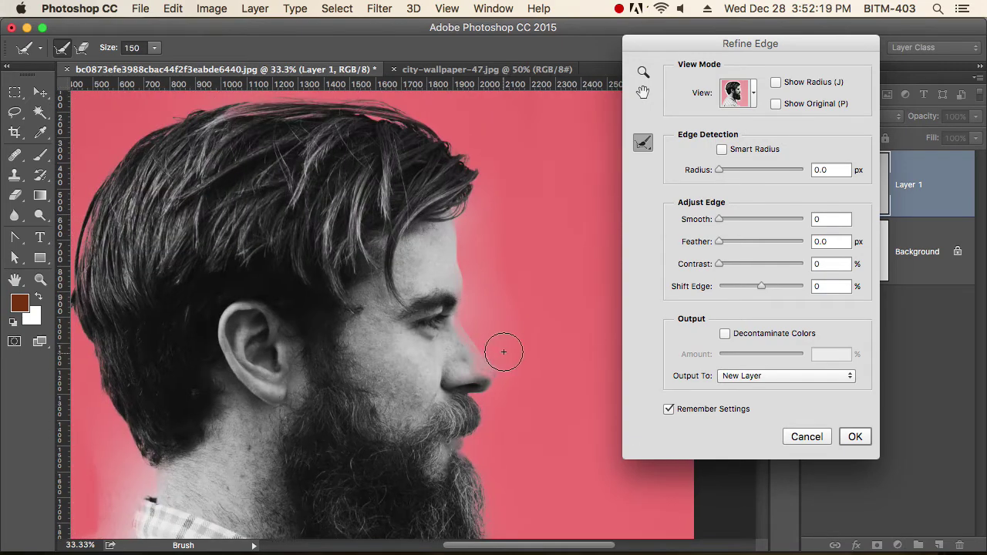
mouse_move(506, 348)
left_mouse_down()
mouse_move(477, 230)
mouse_move(484, 168)
left_mouse_up()
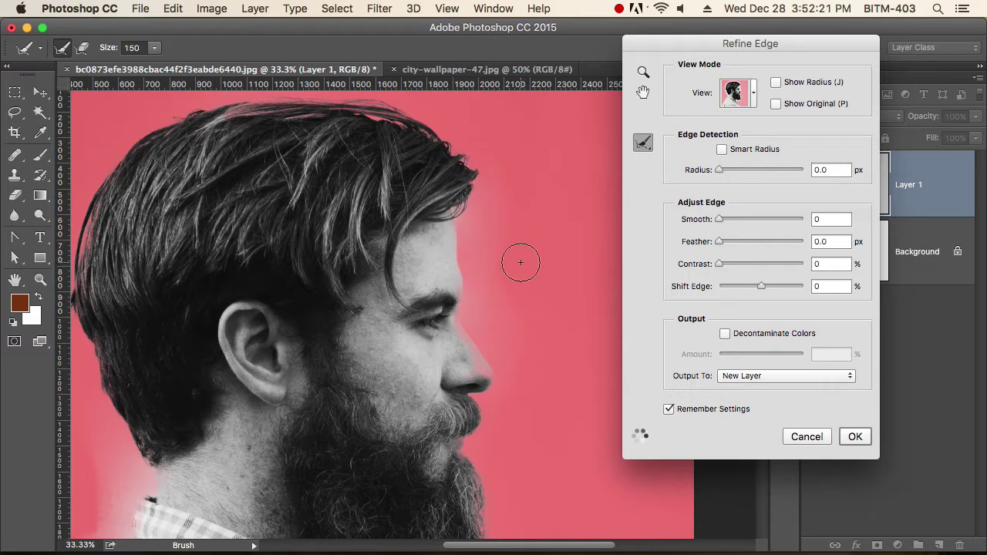
Step: Set the Refine Edge Radius to 0.7 px, Smooth to 12 and Contrast to 11%
left_click_drag(720, 170, 722, 170)
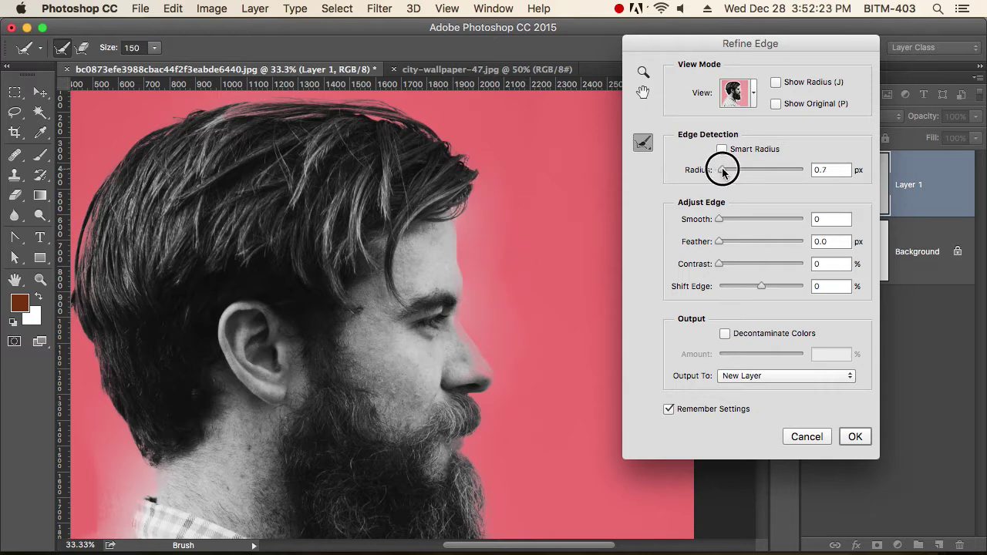
left_click_drag(720, 219, 728, 220)
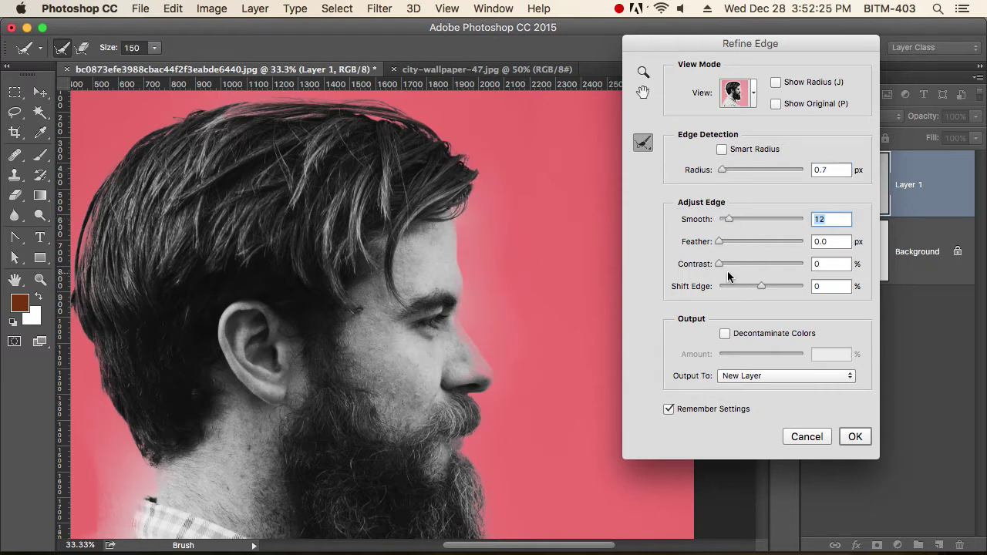
left_click_drag(720, 264, 729, 266)
left_click_drag(463, 229, 538, 263)
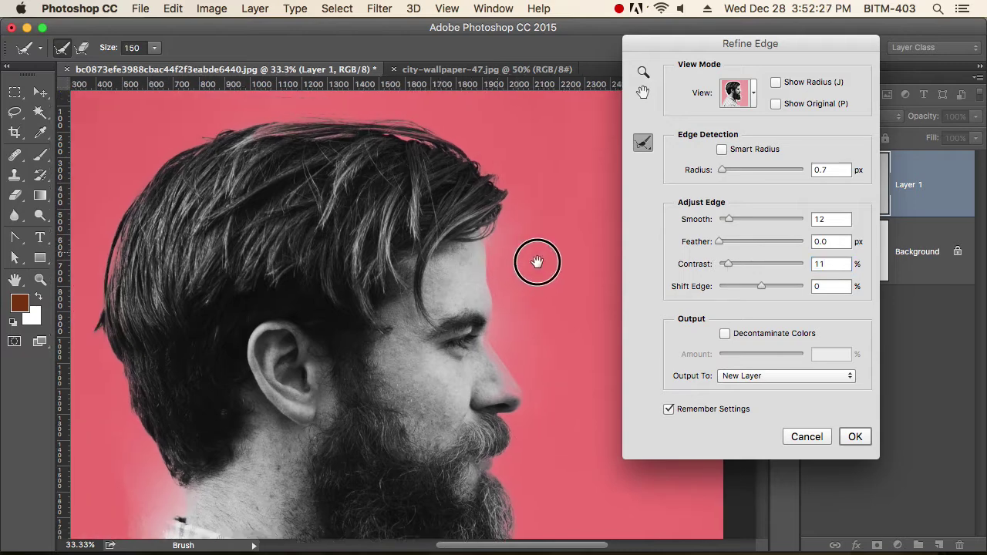
left_click(379, 300, "alt")
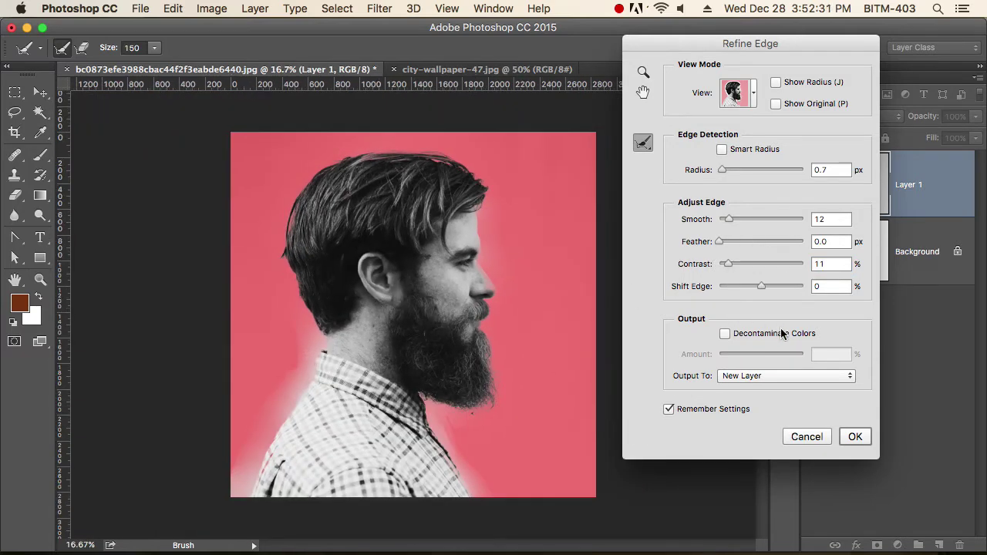
scroll(498, 276, "up", 3)
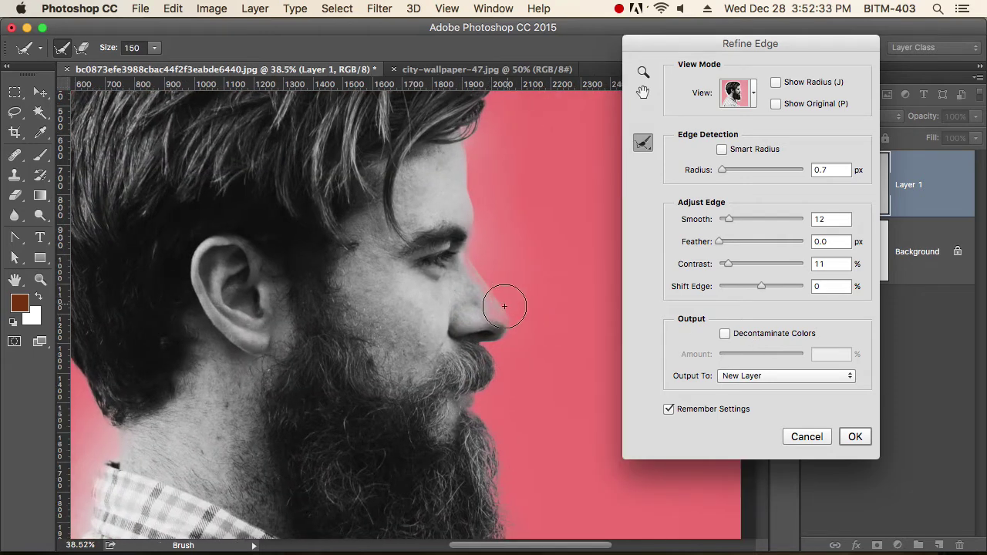
Step: Send the refined cut-out to a new layer and confirm
left_click(797, 378)
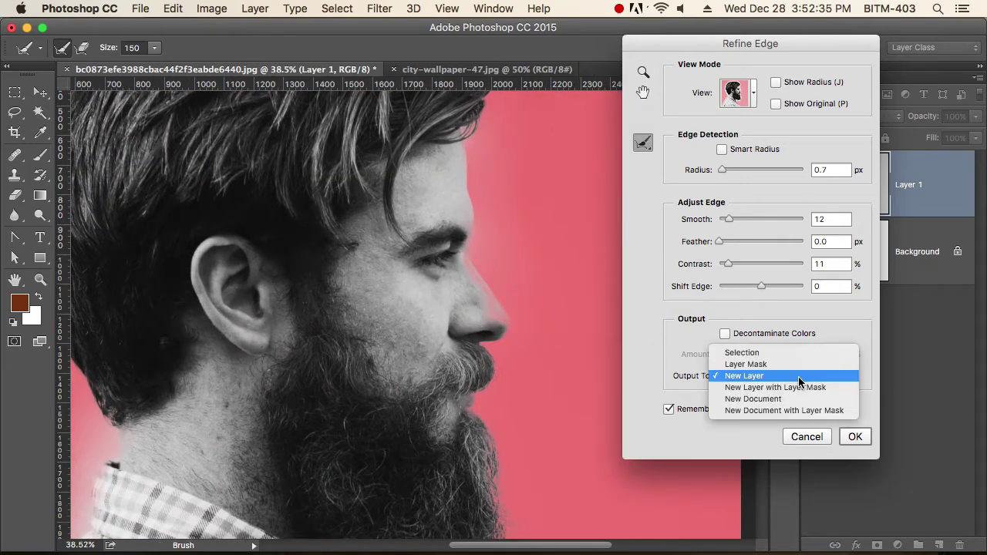
left_click(776, 378)
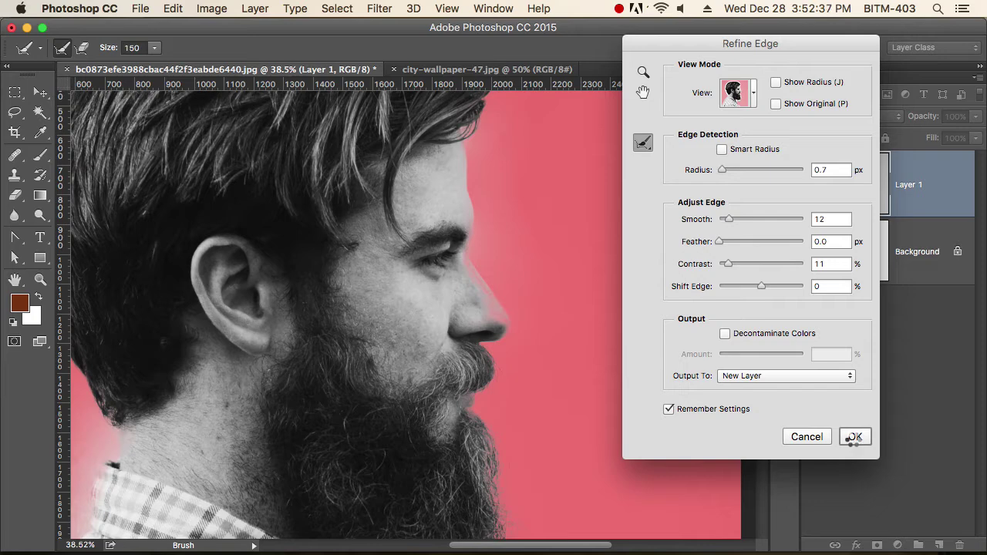
left_click(855, 437)
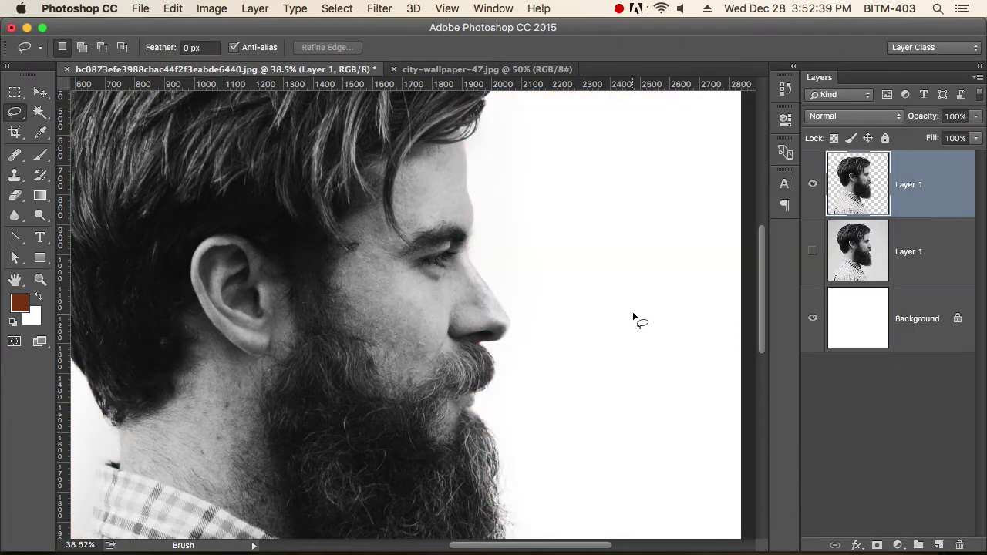
Step: Fill the Background layer with the dark brown foreground colour
left_click(899, 327)
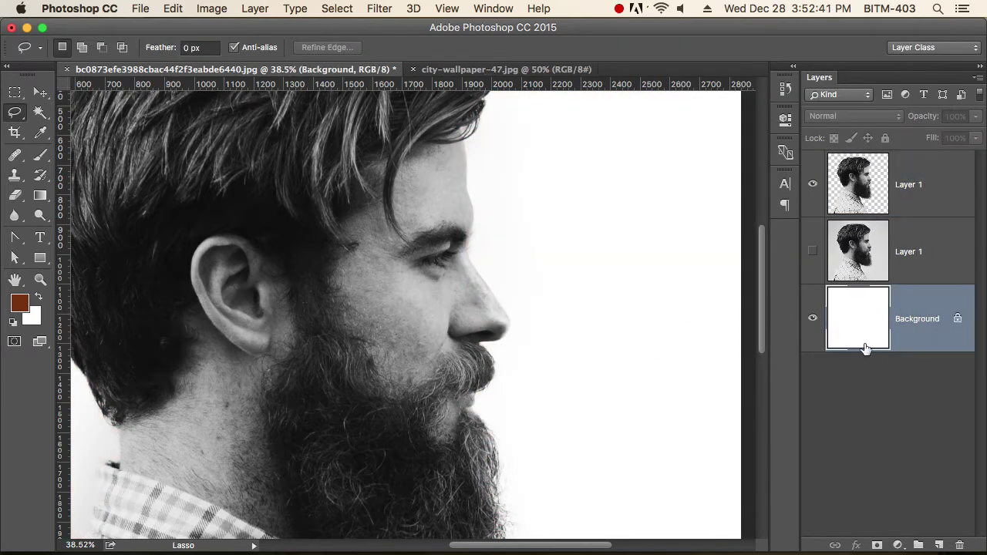
key("alt+BackSpace")
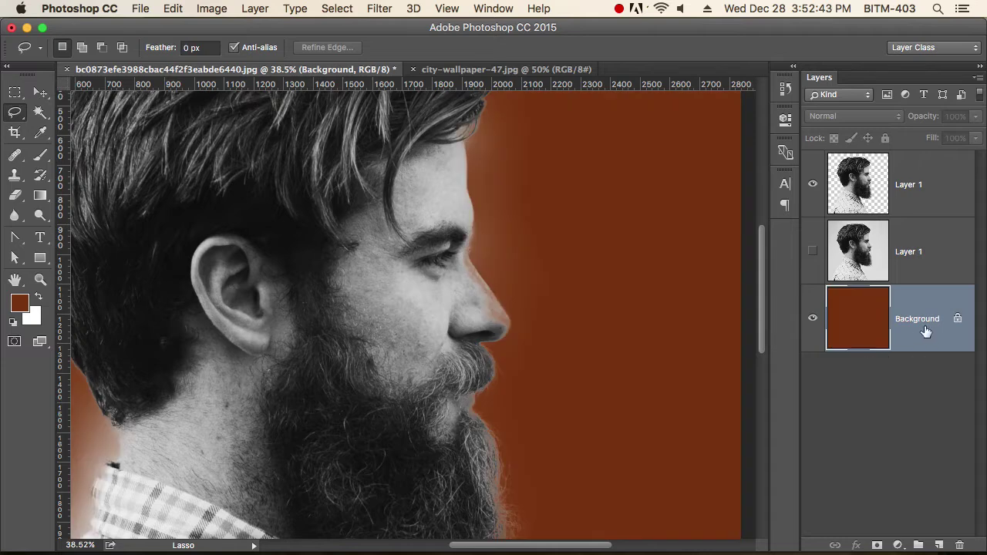
key("m")
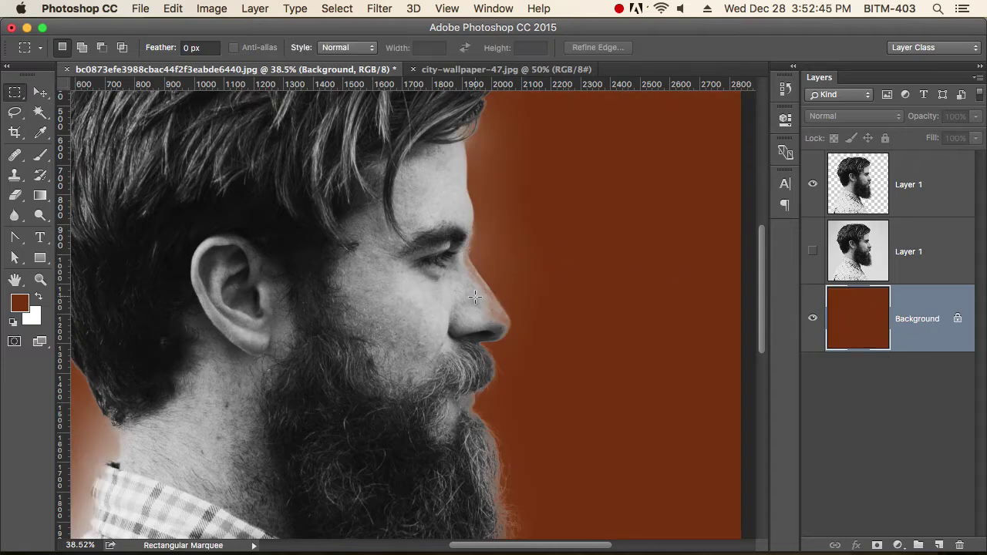
Step: Hide the cut-out layer, show the original photo layer and zoom in on the nose
left_click(861, 258)
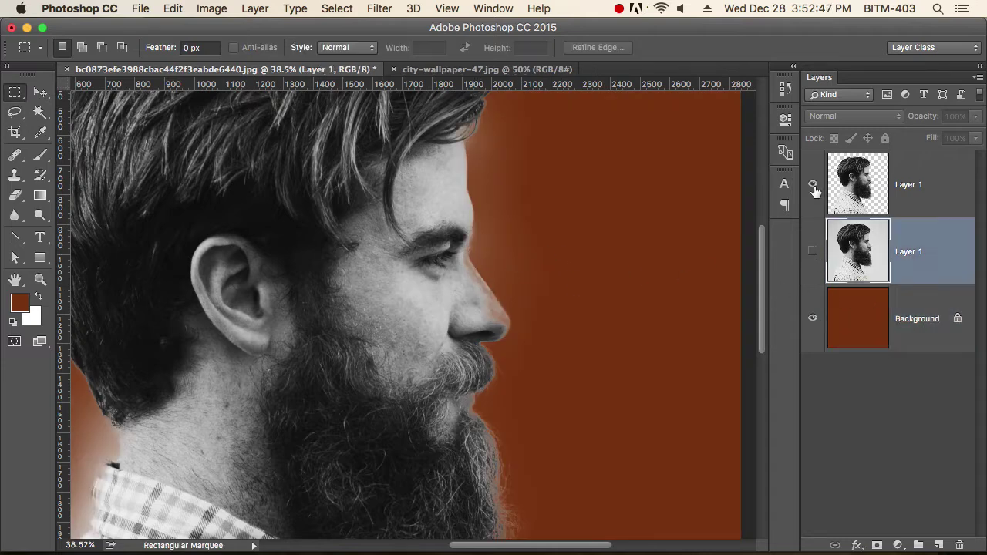
left_click(813, 186)
left_click(813, 251)
left_click_drag(496, 293, 583, 357)
key("l")
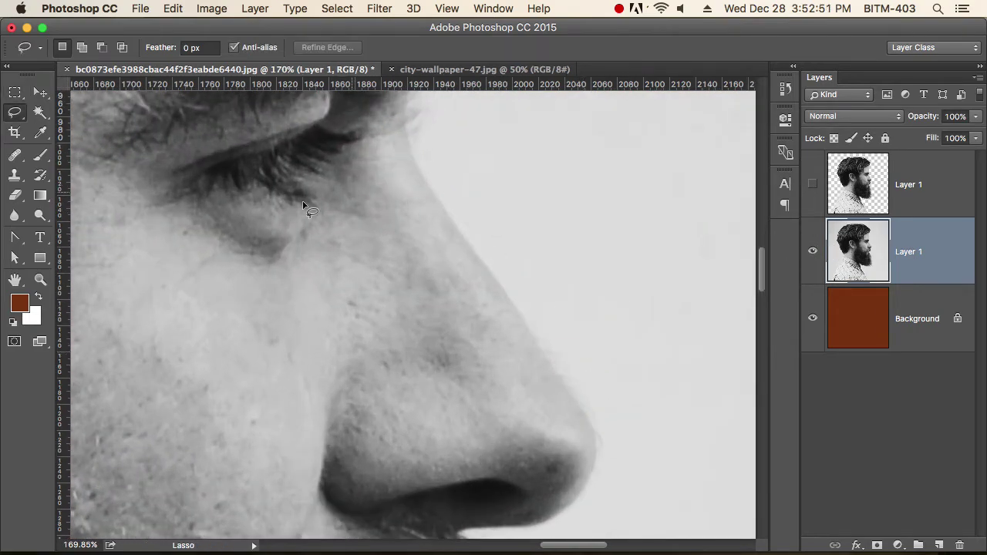
Step: Trace the forehead, eye and nose with the Magnetic Lasso and copy them to Layer 2
left_click_drag(14, 117, 93, 137)
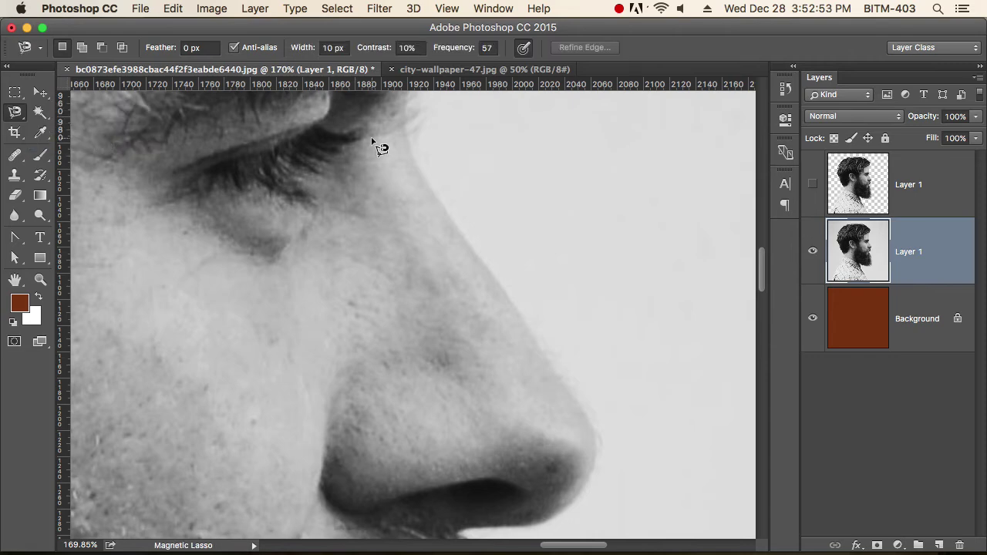
left_click_drag(455, 189, 463, 186)
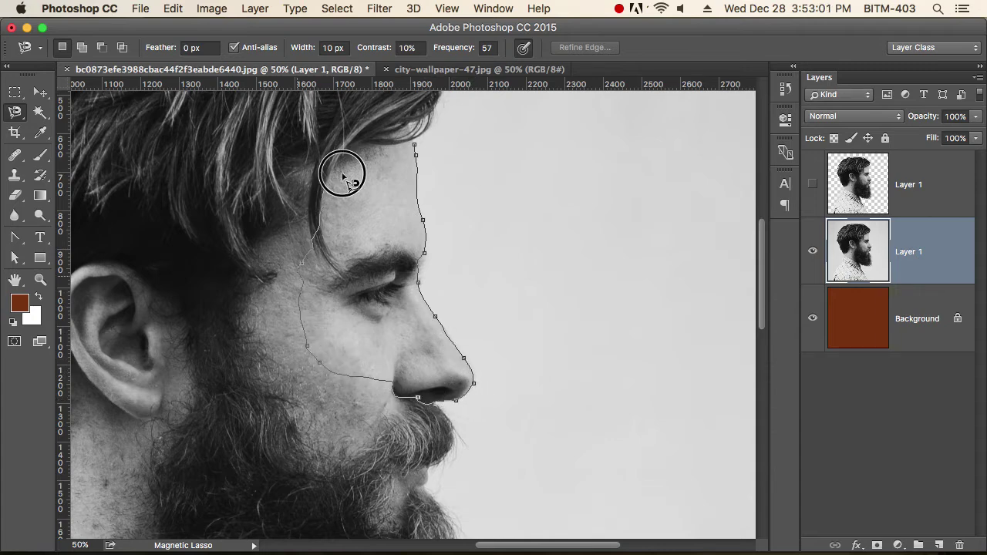
left_click(416, 146)
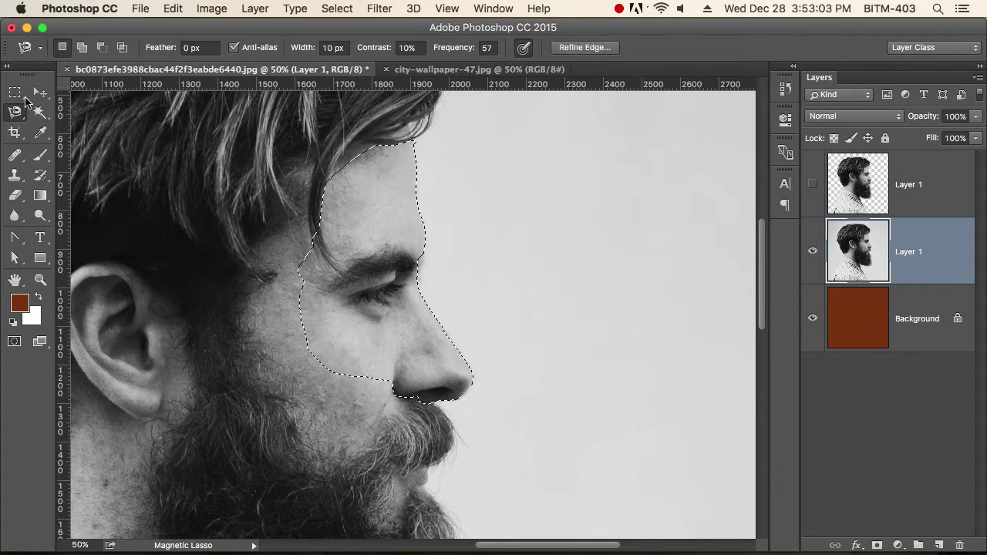
left_click(22, 94)
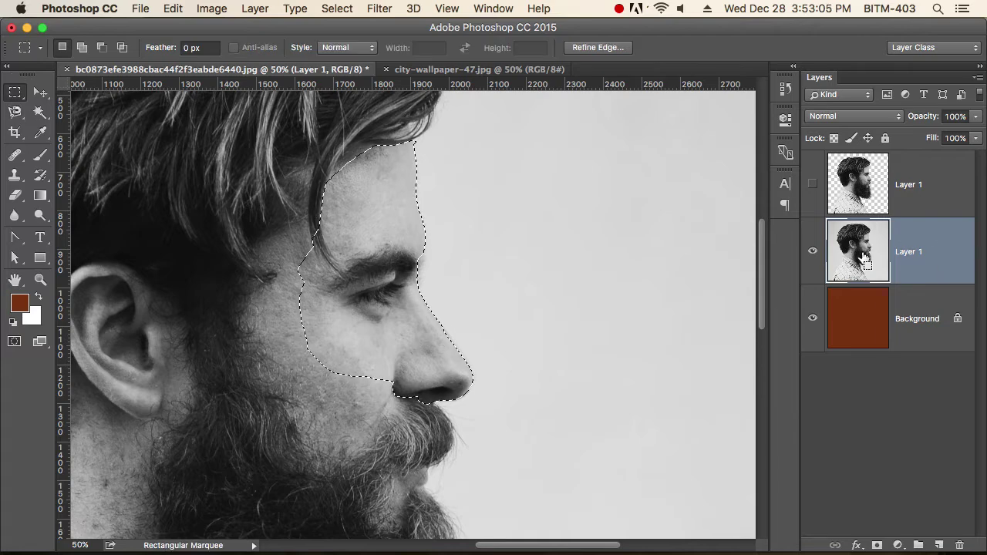
key("super+j")
Step: Show the cut-out instead of the original photo and delete the white notch at the hairline
left_click(813, 318)
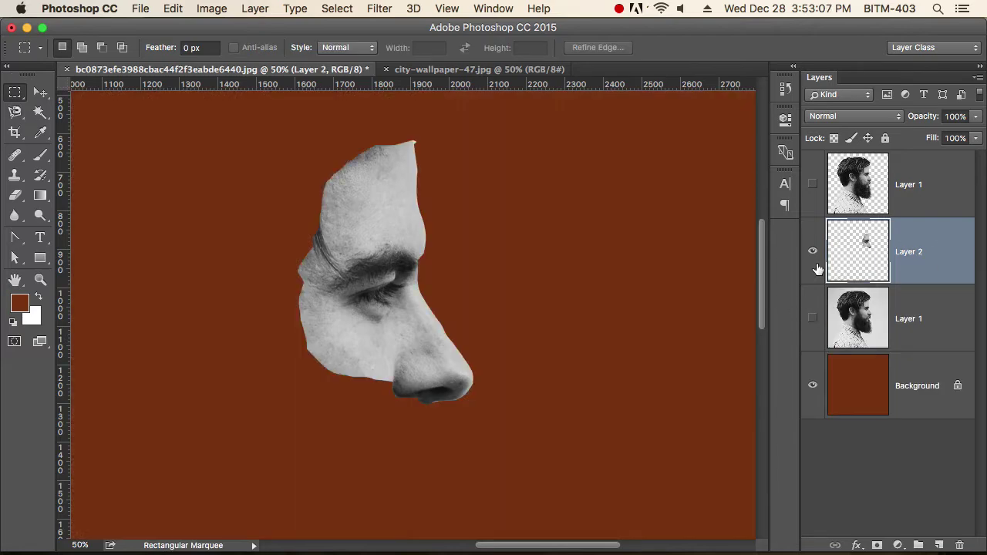
left_click(813, 184)
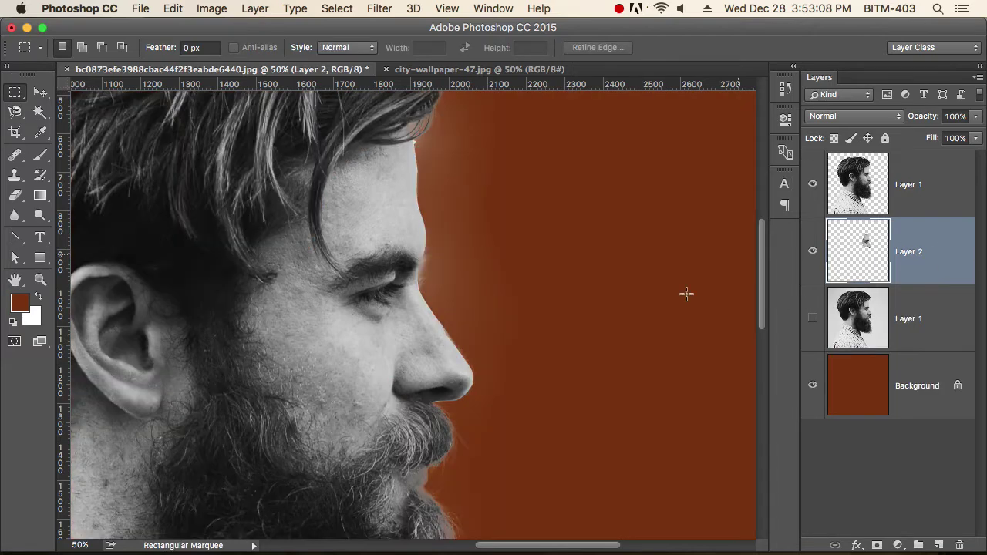
left_click(331, 324, "alt+super")
left_click(474, 298, "super")
left_click(533, 333, "super")
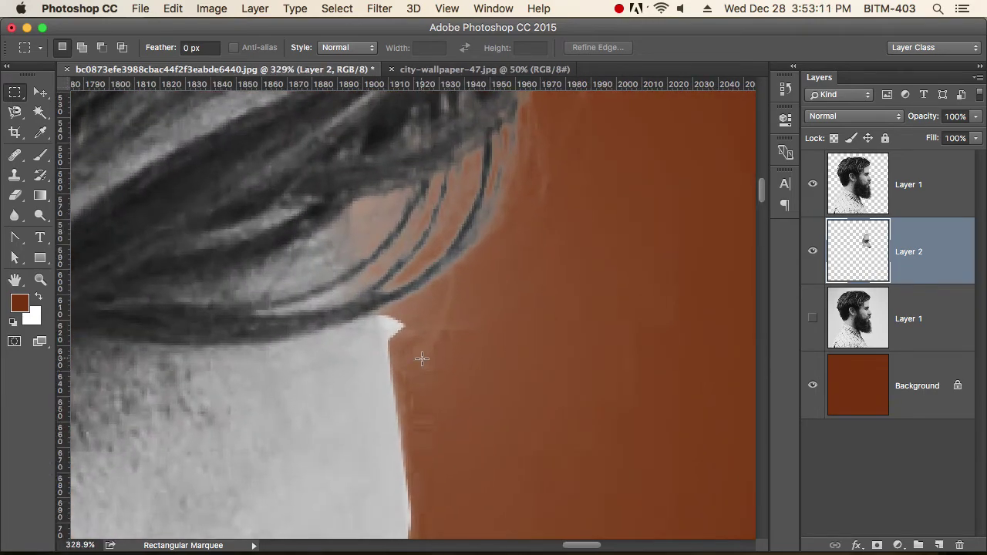
key("l")
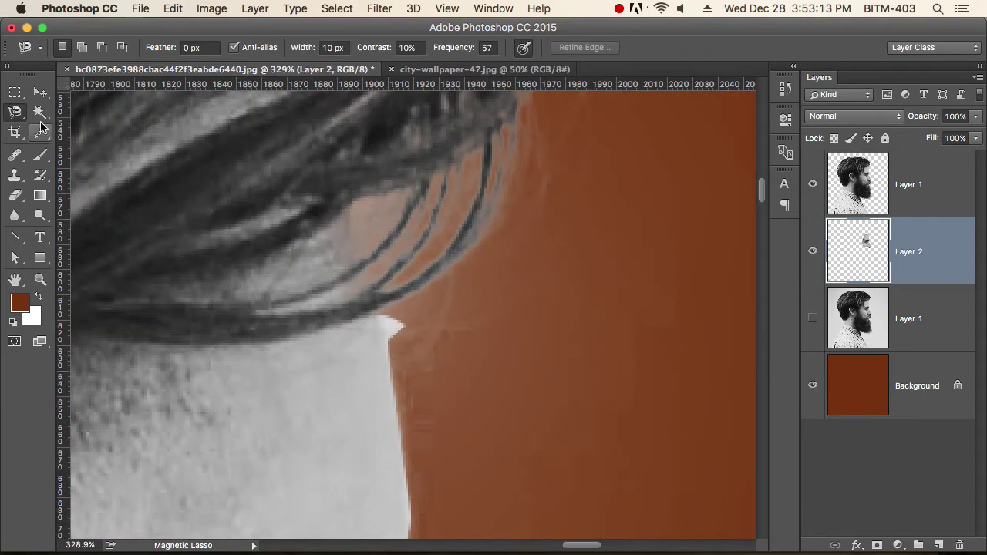
left_click_drag(14, 112, 69, 105)
left_click_drag(412, 371, 483, 354)
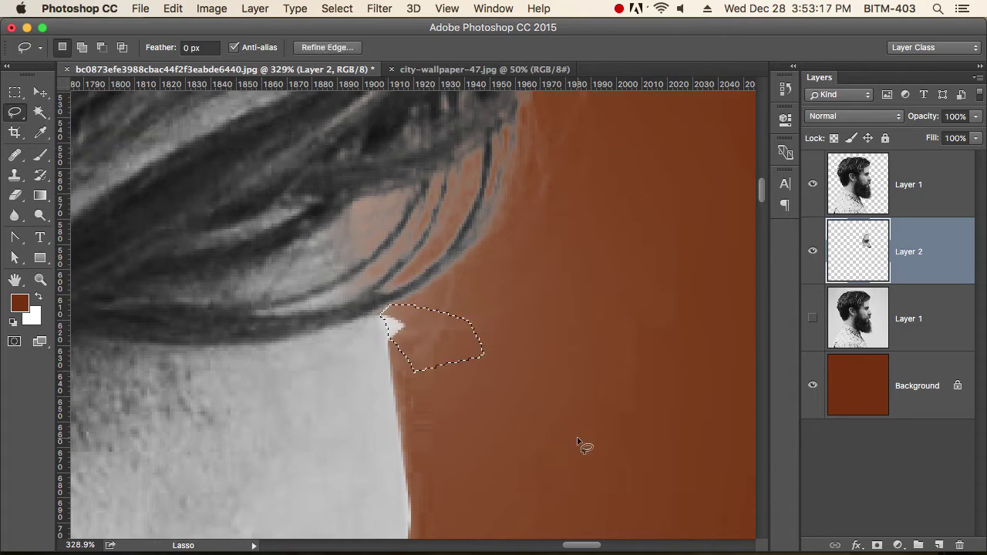
key("BackSpace")
key("super+d")
Step: Merge the cut-out man down into the face patch on Layer 2
left_click(392, 352, "alt")
left_click(398, 354, "alt")
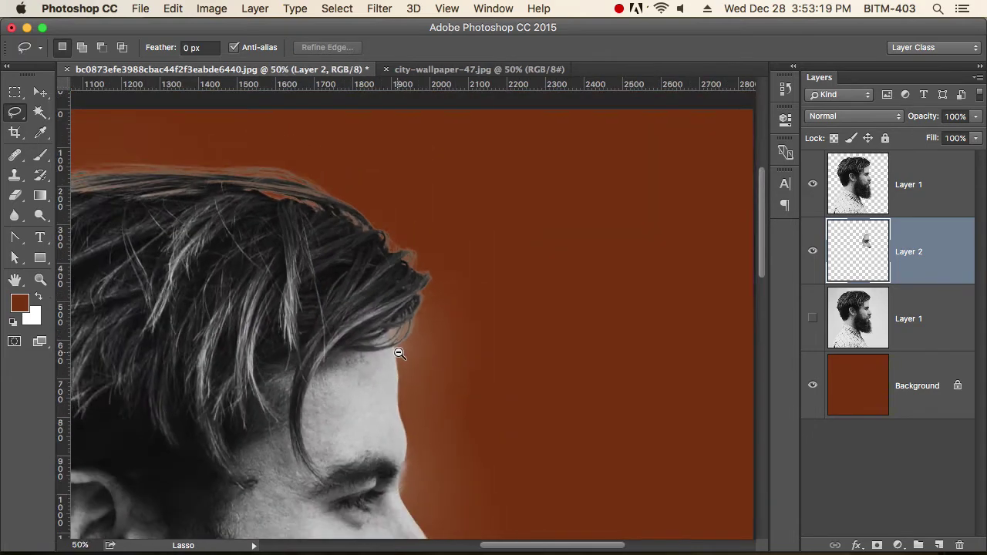
left_click(399, 353, "alt")
left_click(401, 352, "alt")
key("alt+bracketright")
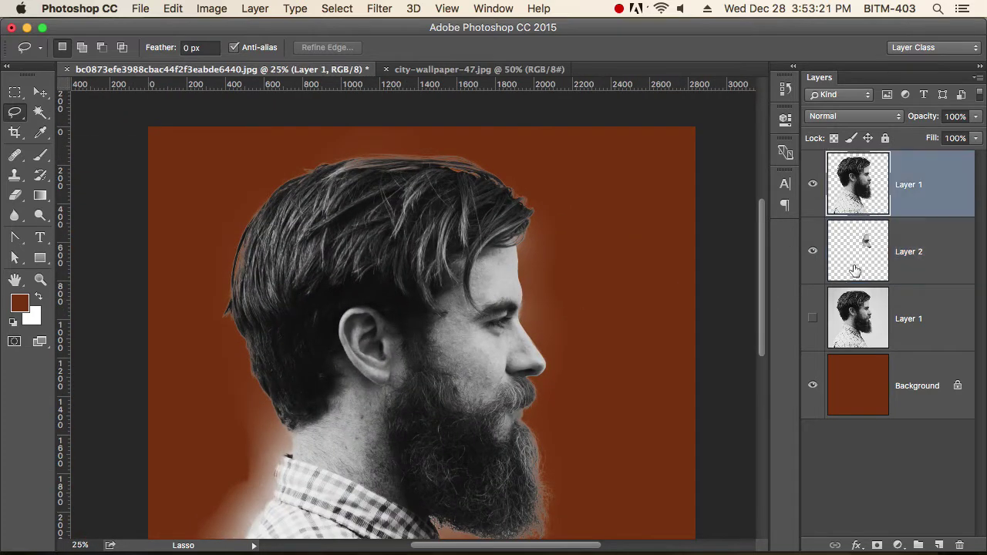
key("ctrl+e")
Step: Select all of the merged image and switch to the city-wallpaper-47.jpg document
left_click(514, 327, "alt")
left_click(494, 338, "alt")
left_click(489, 339, "alt")
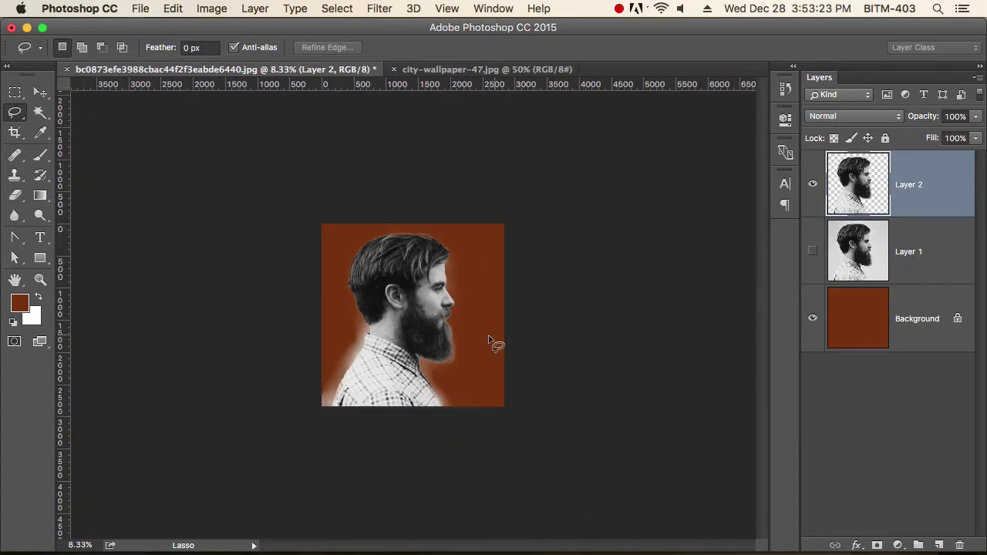
key("super+a")
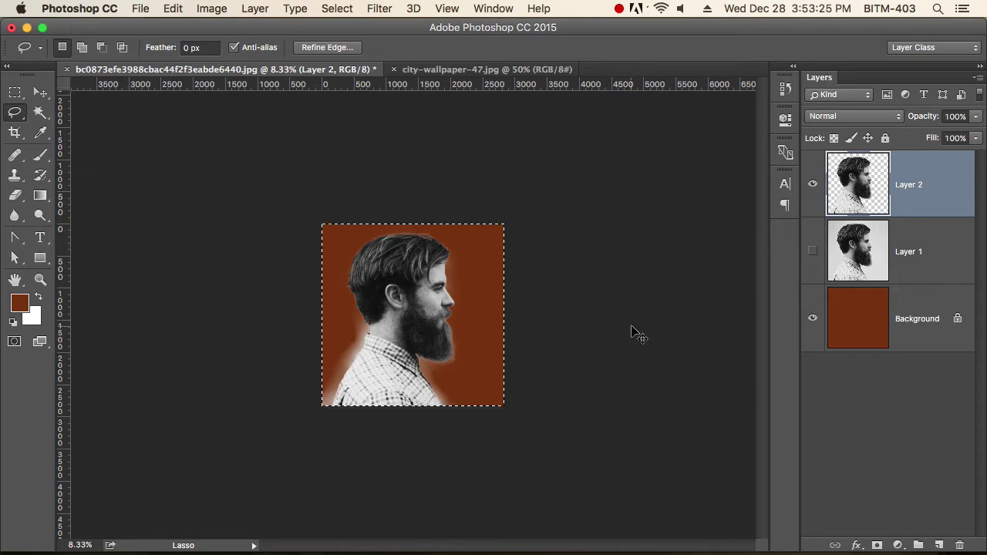
left_click(477, 71)
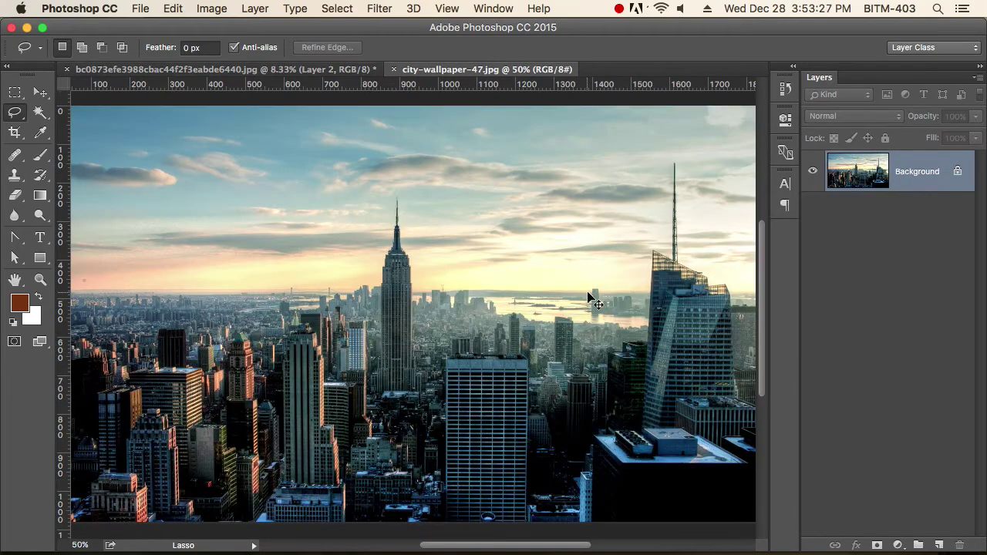
Step: Paste the man into the city document and scale him down with Free Transform
key("super+v")
key("super+minus")
key("super+minus")
key("super+minus")
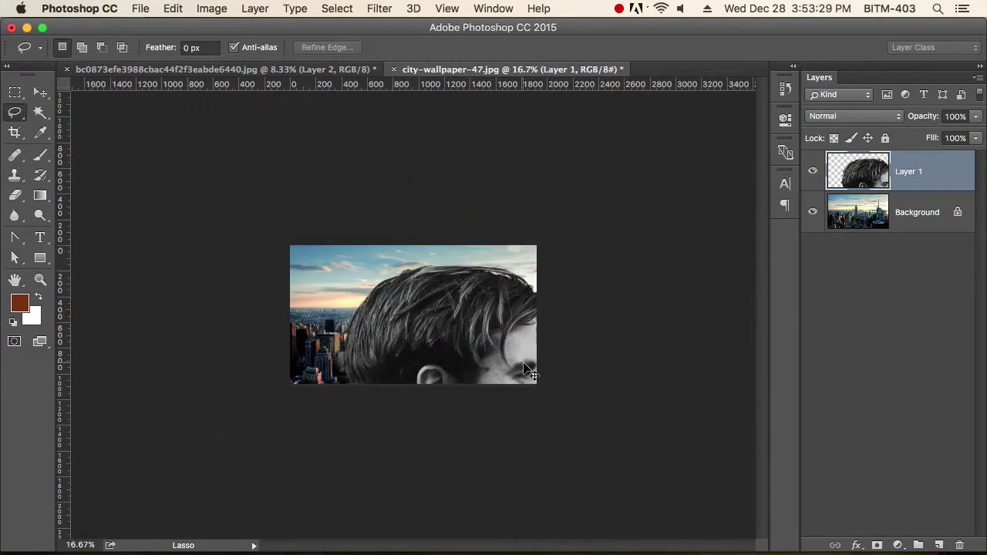
key("super+t")
key("super+minus")
left_click_drag(494, 456, 397, 365)
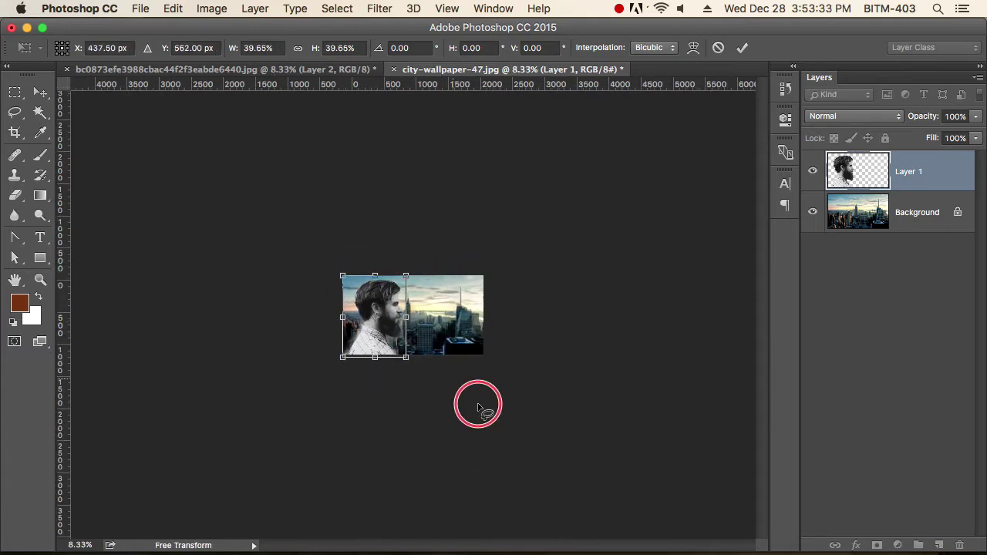
scroll(478, 409, "up", 5)
scroll(535, 429, "down", 3)
key("Return")
Step: Move the man to the right over the skyline
key("l")
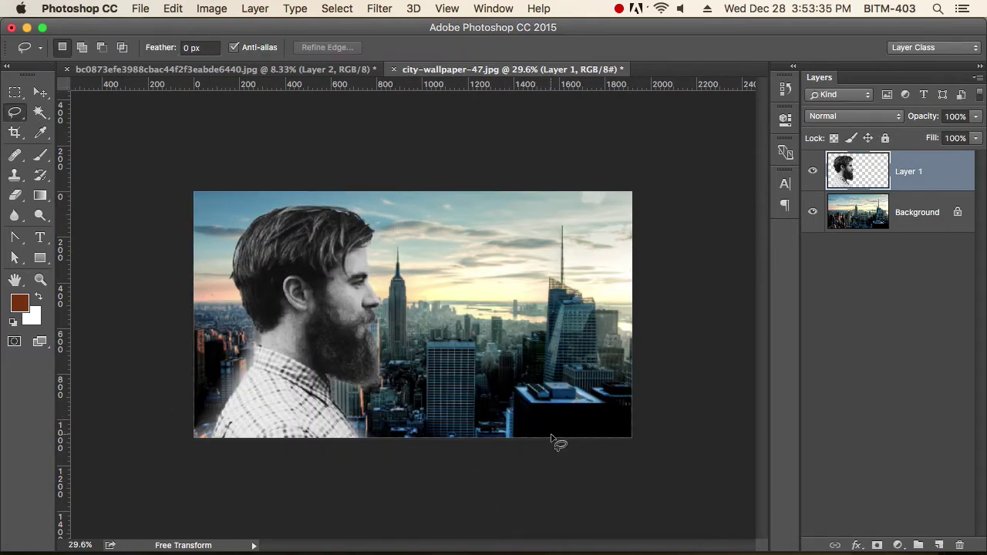
key("v")
mouse_move(328, 386)
left_mouse_down()
mouse_move(354, 386)
mouse_move(331, 376)
left_mouse_up()
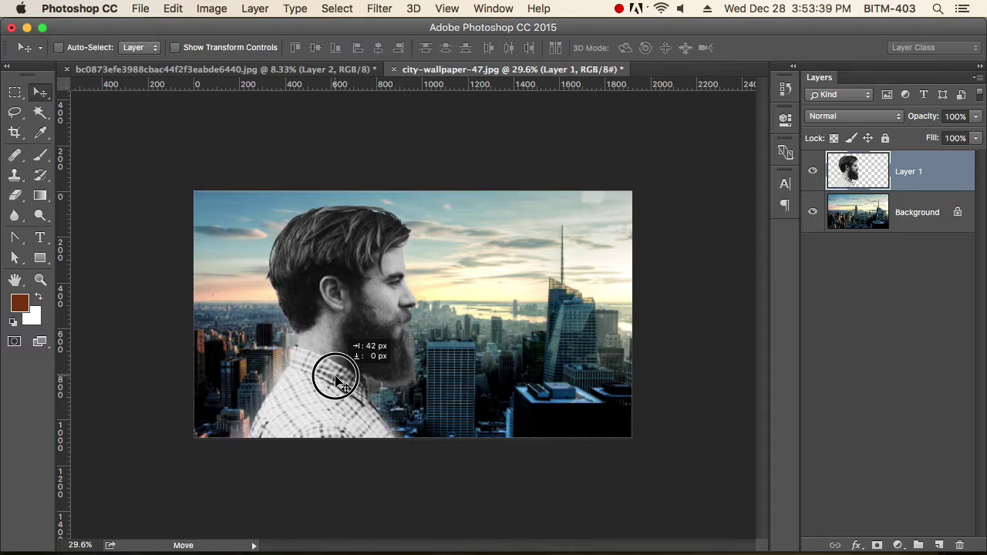
Step: Load the man's silhouette as a selection and copy that skyline area to a new Layer 2
key("ctrl+plus")
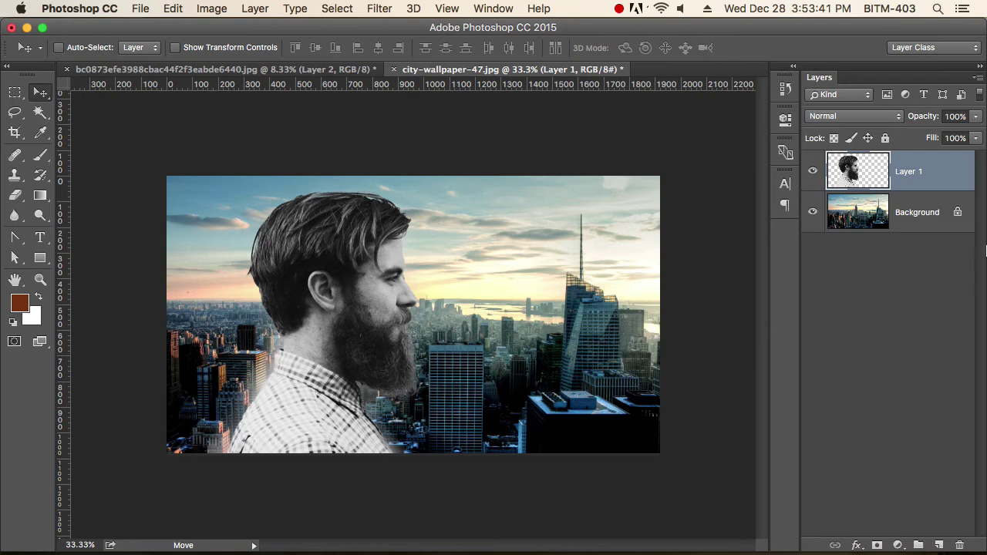
left_click(859, 182, "ctrl")
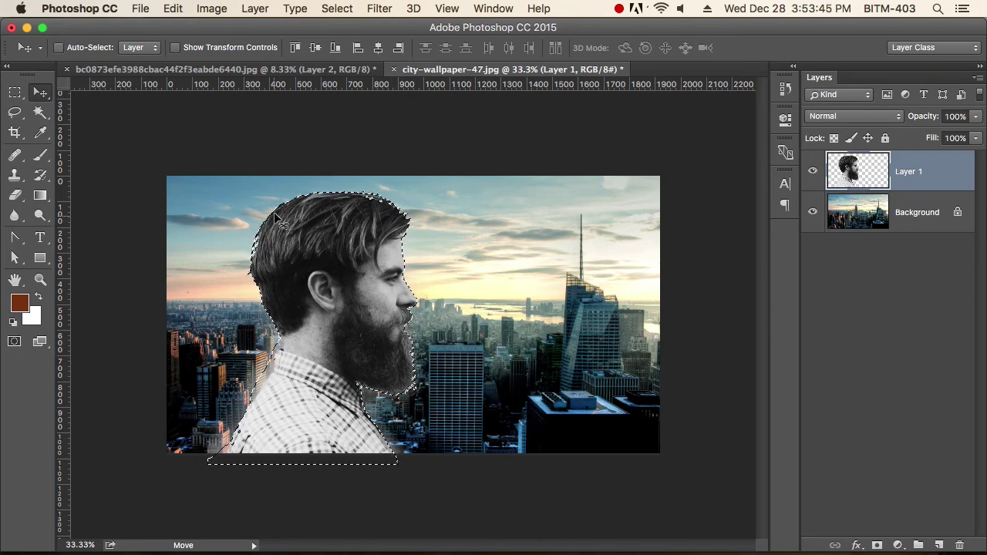
left_click(858, 219)
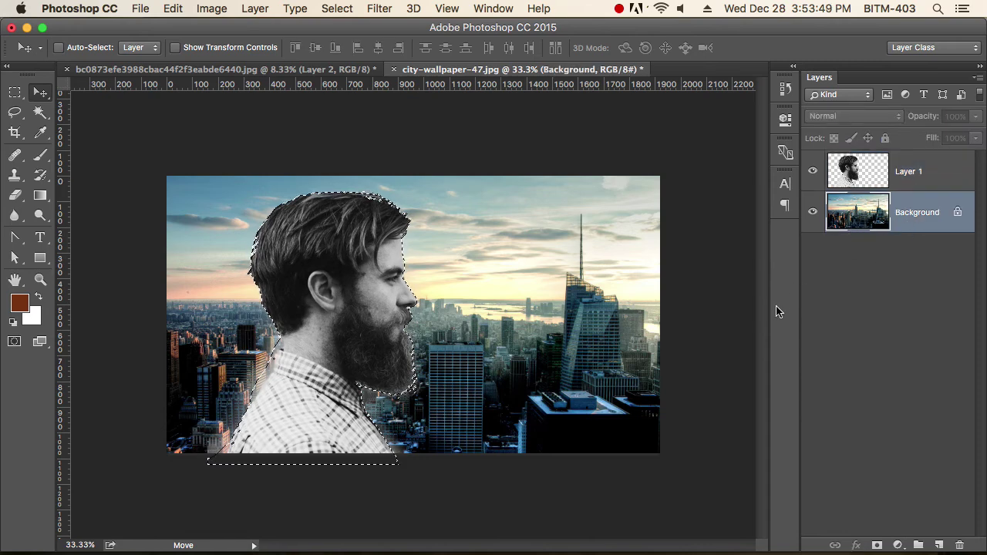
key("ctrl")
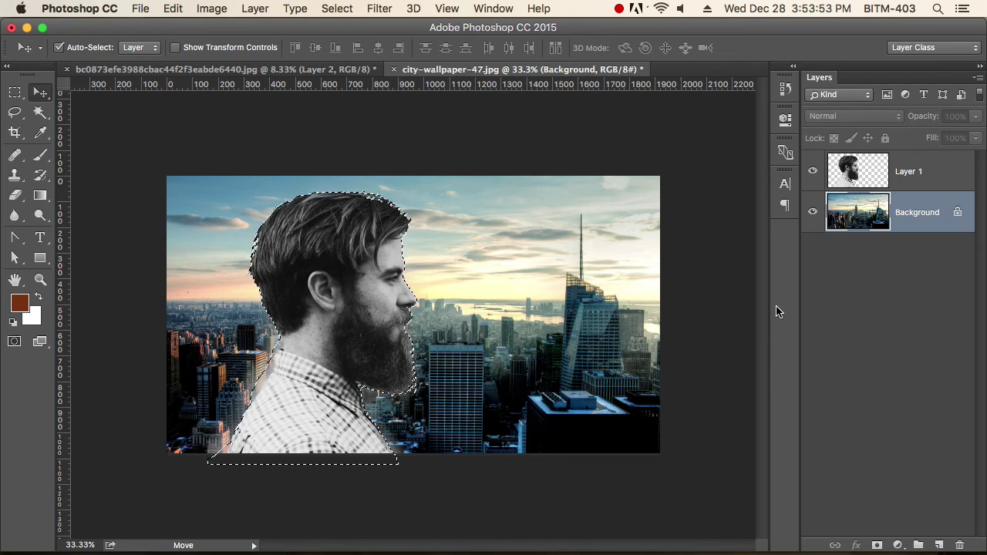
key("ctrl+j")
Step: Toggle the man and Background layers off and back on, leaving Background selected
left_click(812, 171)
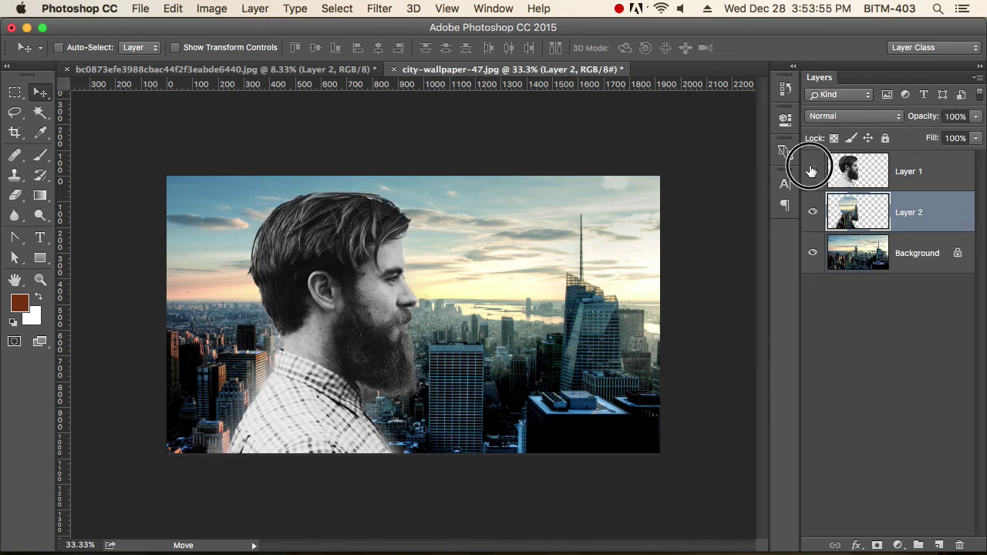
left_click(812, 253)
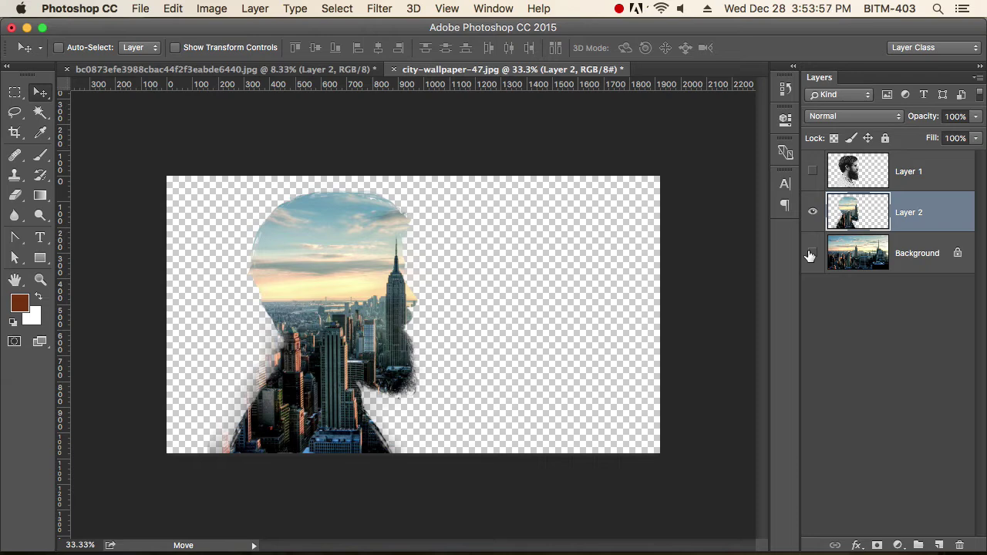
left_click(812, 253)
left_click(812, 171)
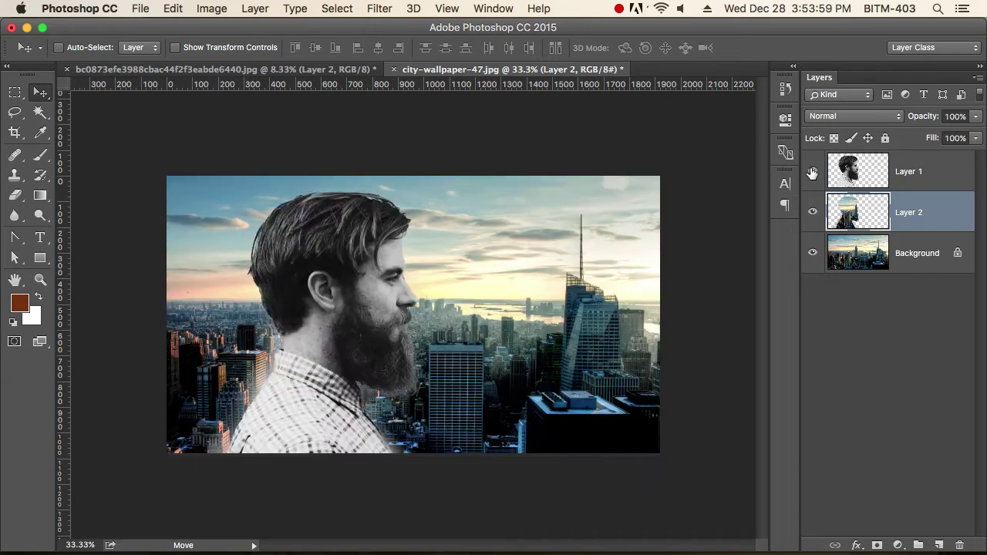
left_click(856, 251)
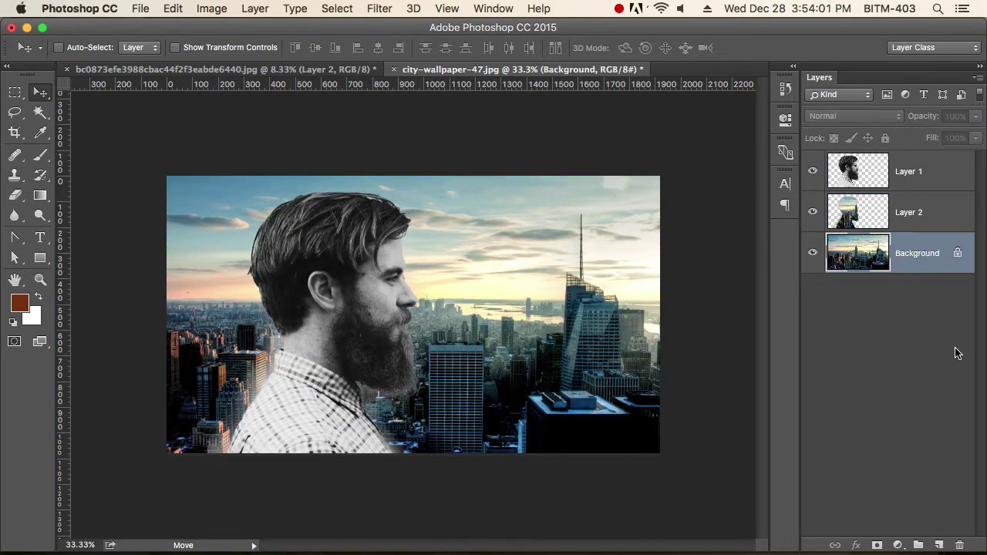
Step: Unlock the Background and cut and paste the whole city image onto its own Layer 3
double_click(959, 254)
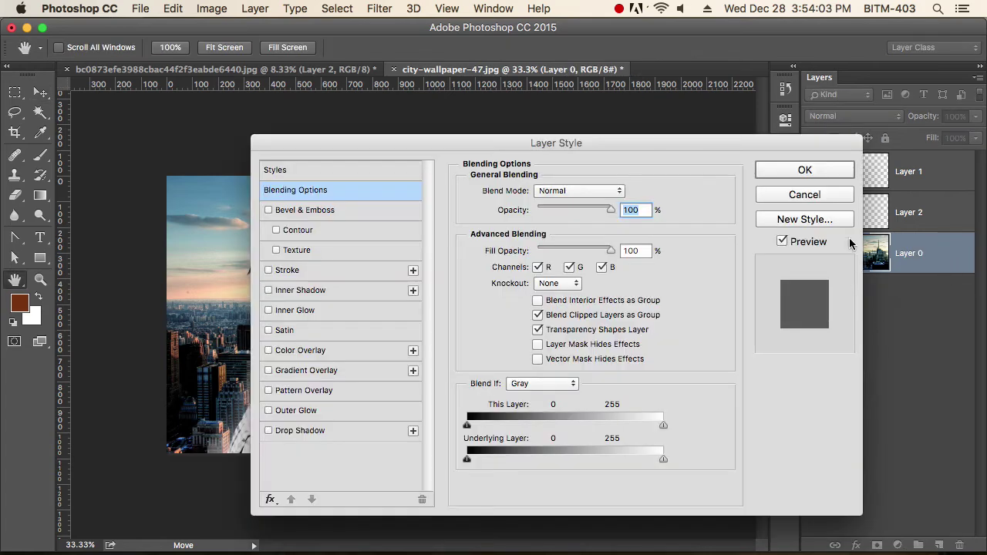
left_click(822, 195)
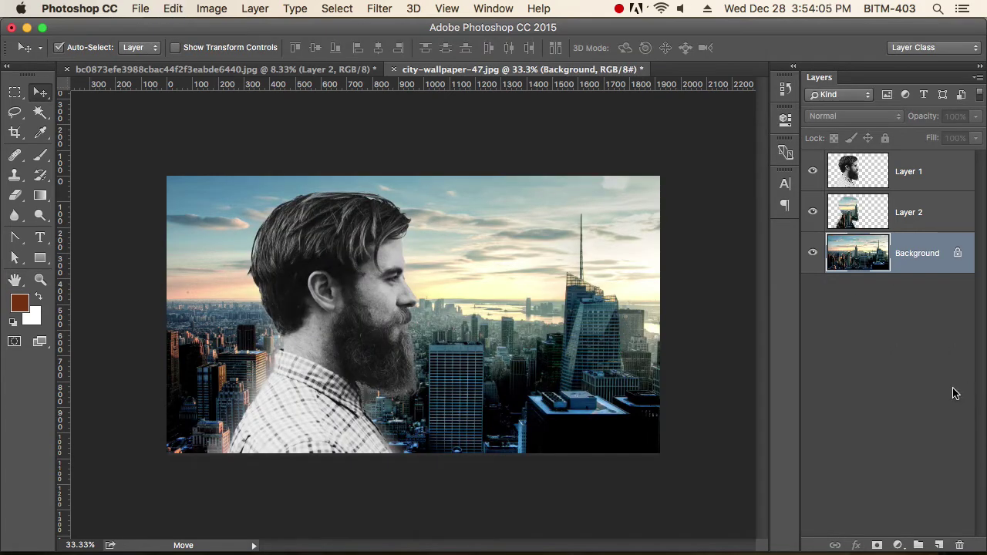
key("ctrl+a")
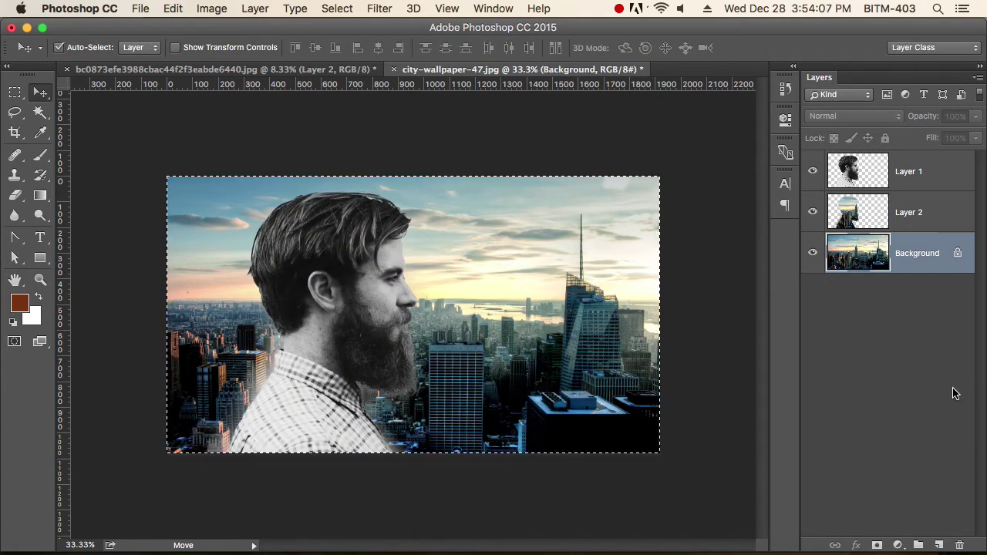
key("ctrl+x")
key("ctrl+v")
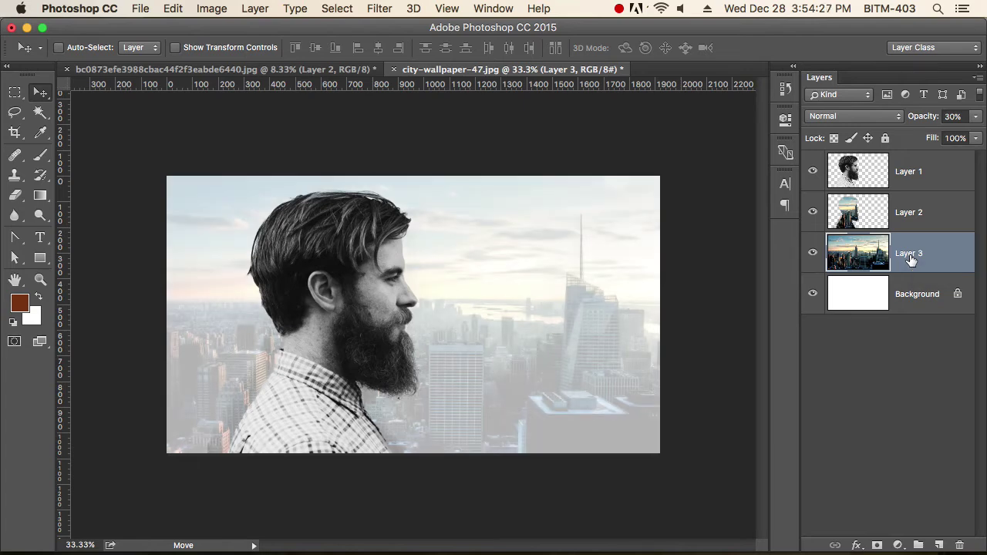
Step: Hide Layer 1 to check the city head silhouette, then give the man's layer a white layer mask
left_click(862, 171)
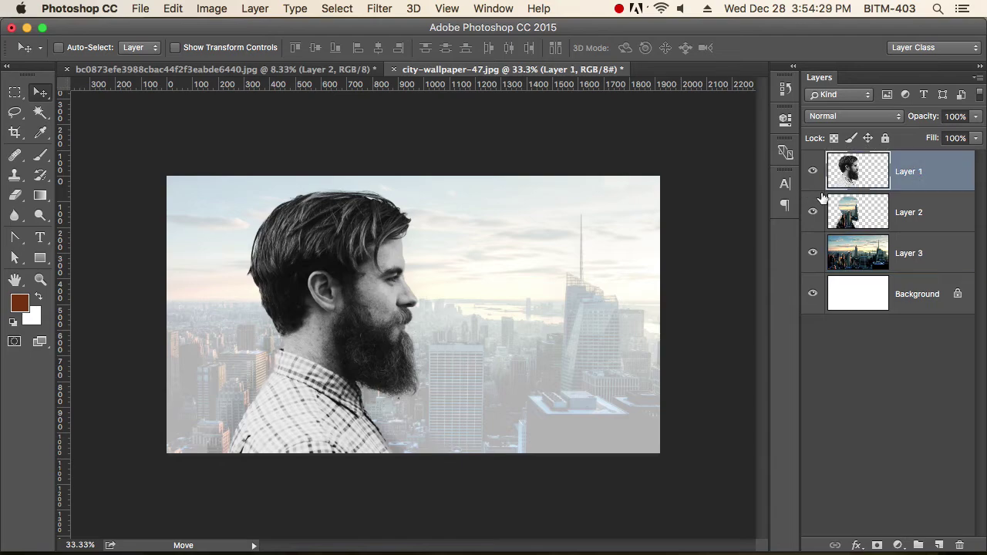
left_click(812, 171)
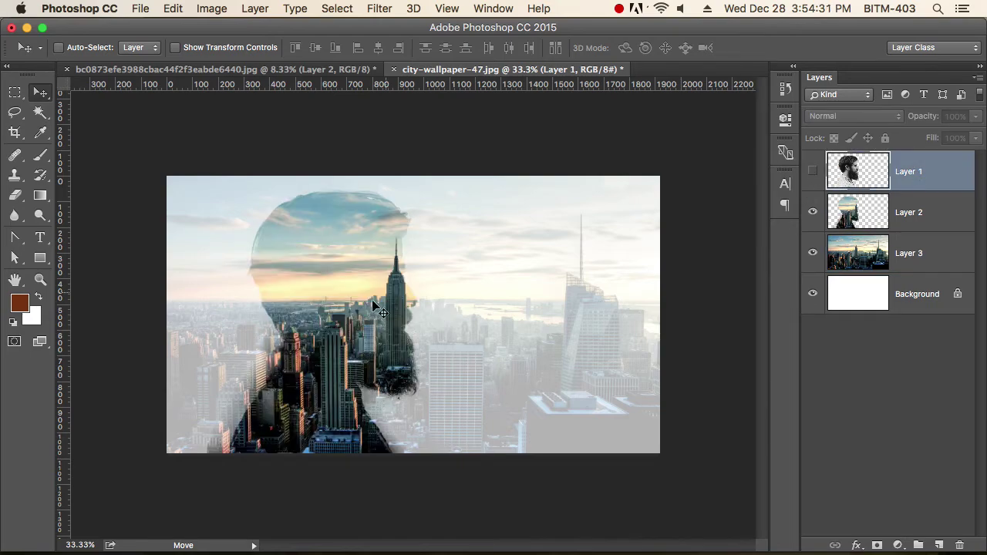
scroll(385, 326, "up", 5)
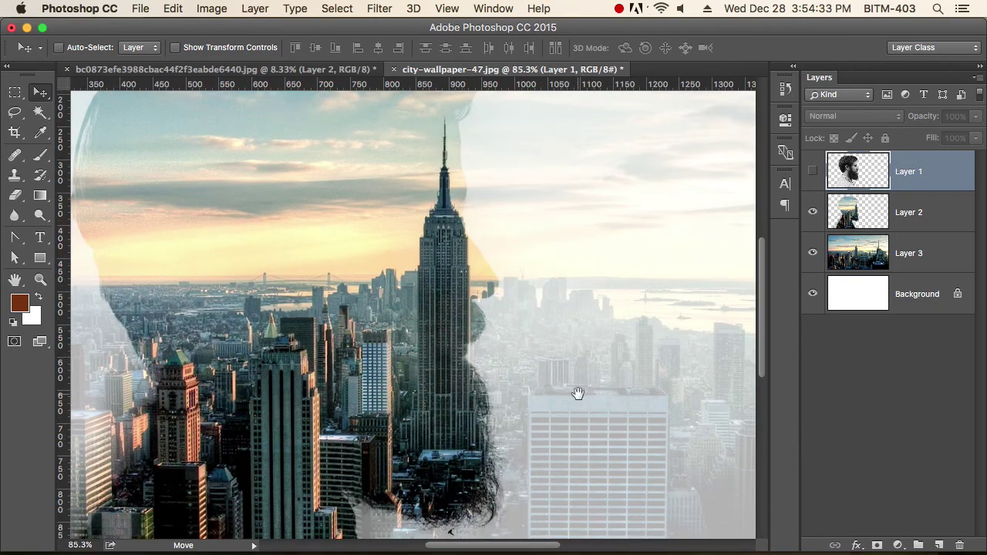
scroll(495, 360, "down", 1)
scroll(529, 368, "down", 1)
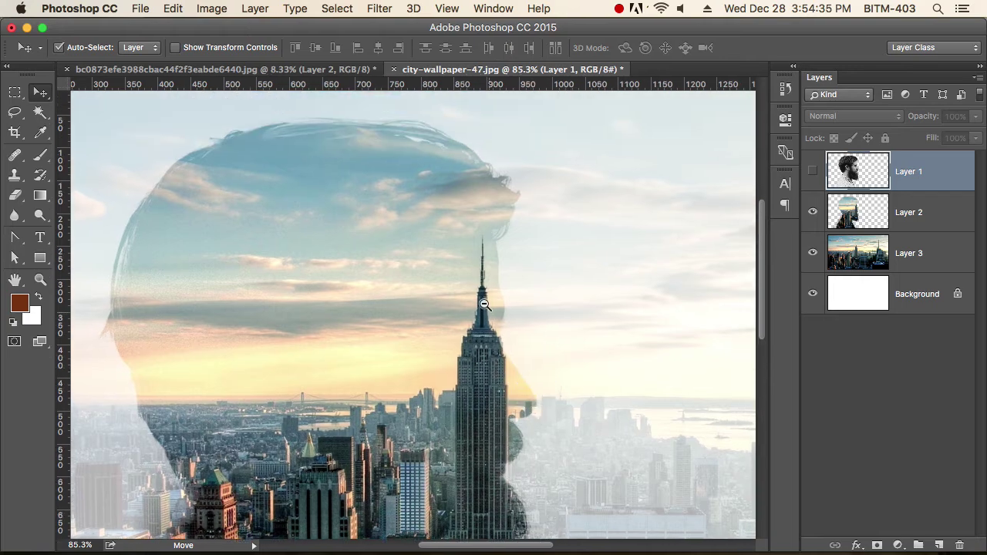
scroll(482, 301, "down", 1)
scroll(482, 301, "down", 1)
left_click_drag(480, 289, 476, 264)
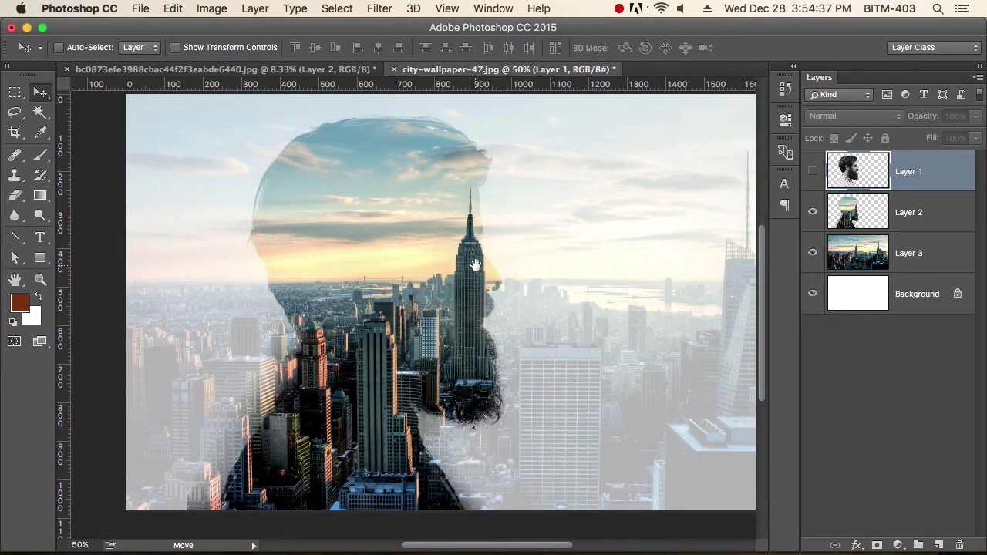
left_click(813, 171)
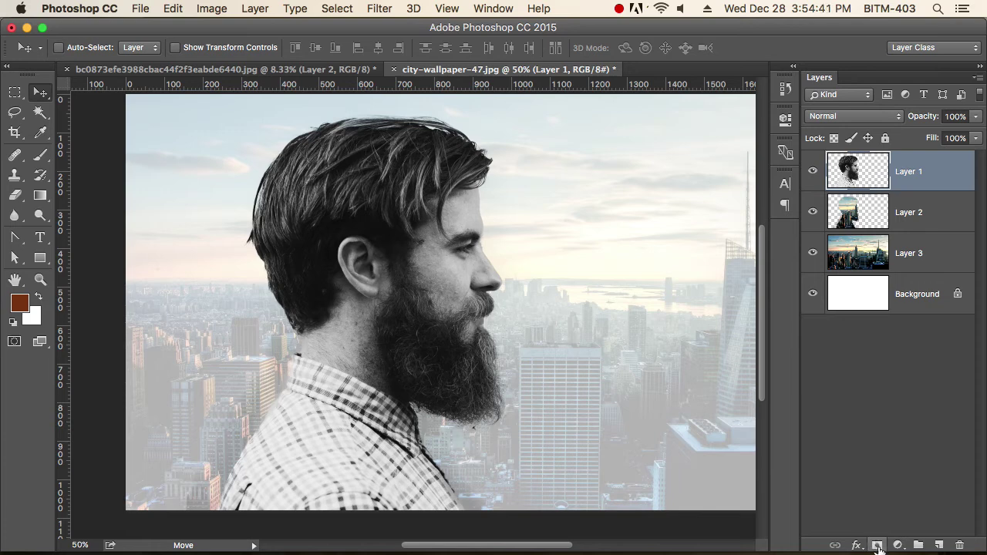
left_click(878, 545)
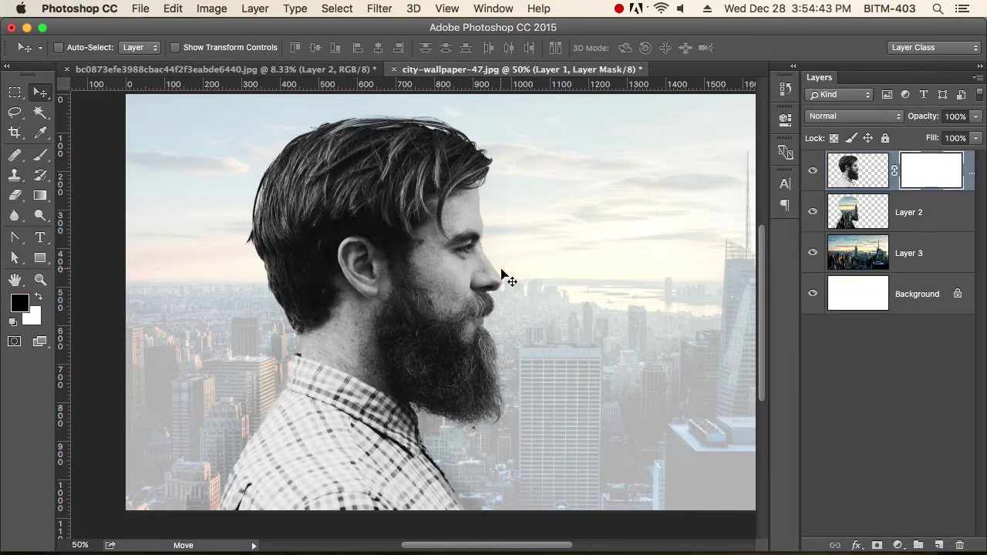
Step: Set up the Brush tool in black with opacity lowered to 30%
left_click(41, 156)
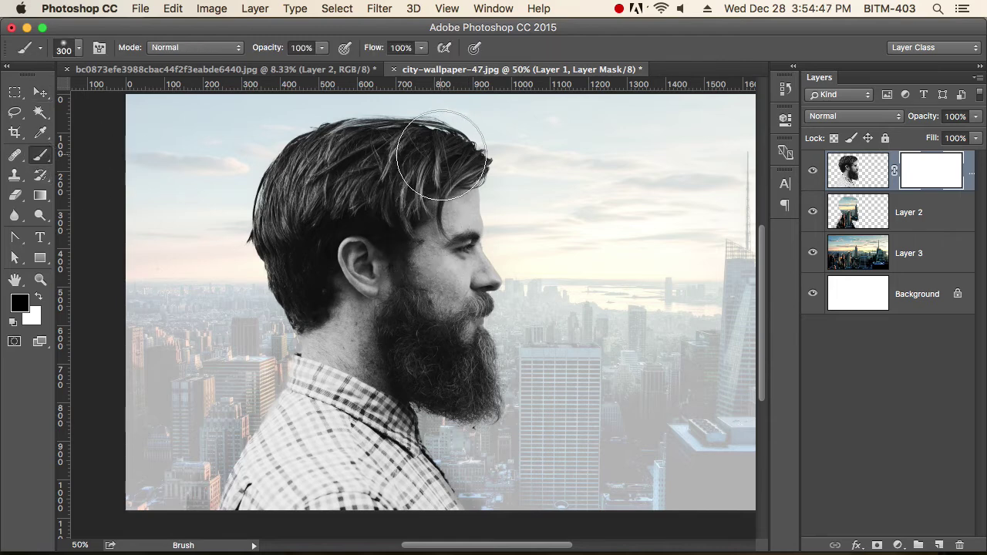
left_click_drag(462, 158, 394, 151)
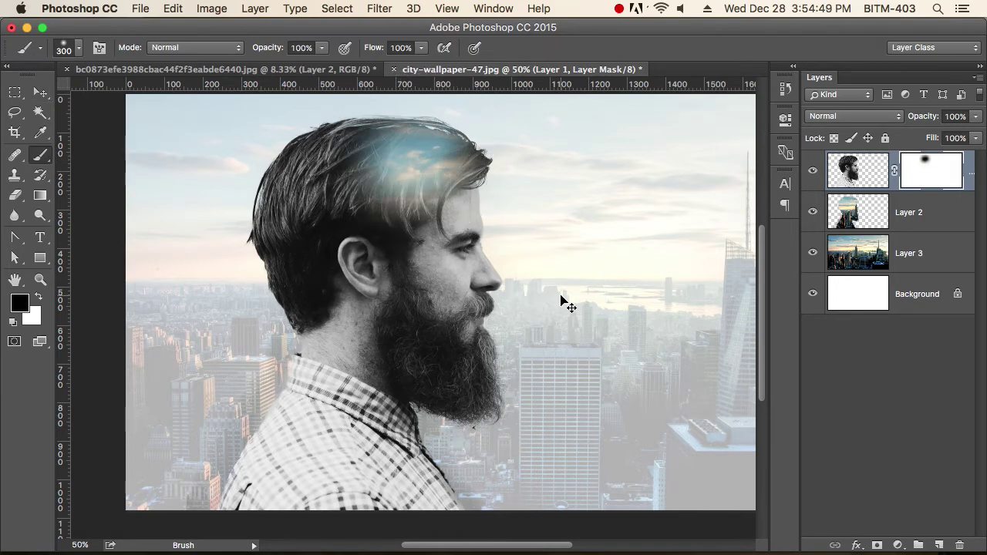
key("ctrl+z")
left_click(323, 49)
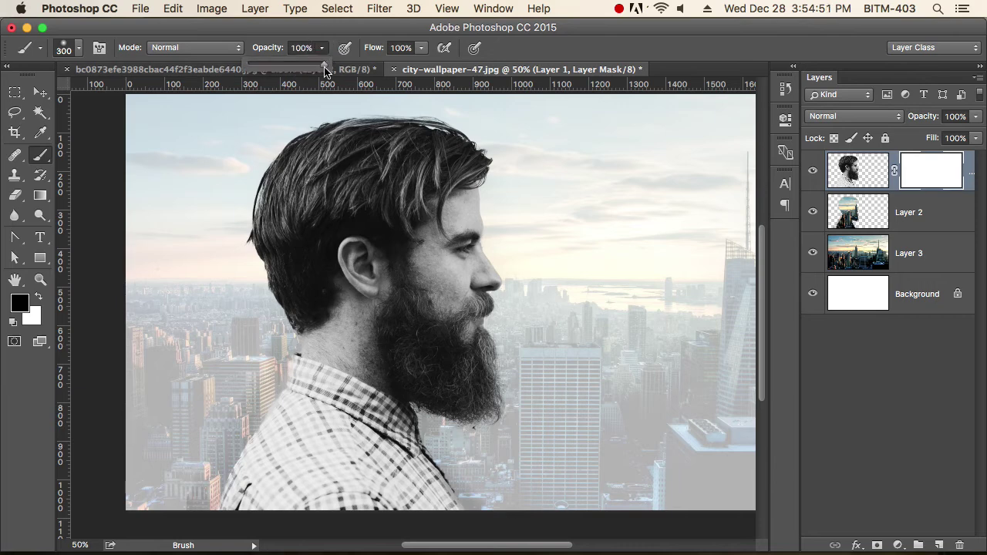
left_click_drag(325, 72, 286, 70)
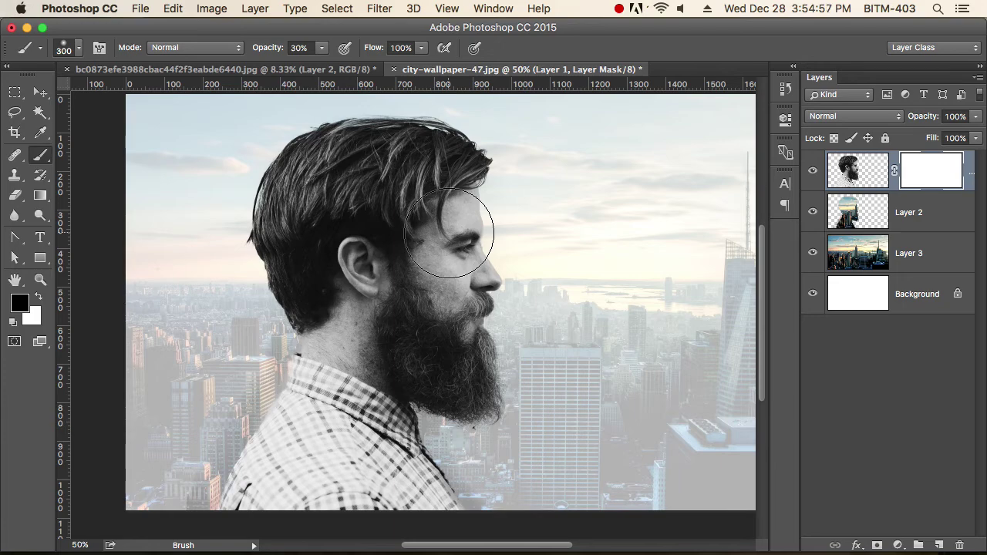
Step: Paint black on Layer 1's mask so the city shows through the top of the hair
mouse_move(325, 185)
left_mouse_down()
mouse_move(287, 154)
mouse_move(345, 159)
mouse_move(316, 286)
mouse_move(253, 181)
mouse_move(347, 175)
mouse_move(298, 221)
left_mouse_up()
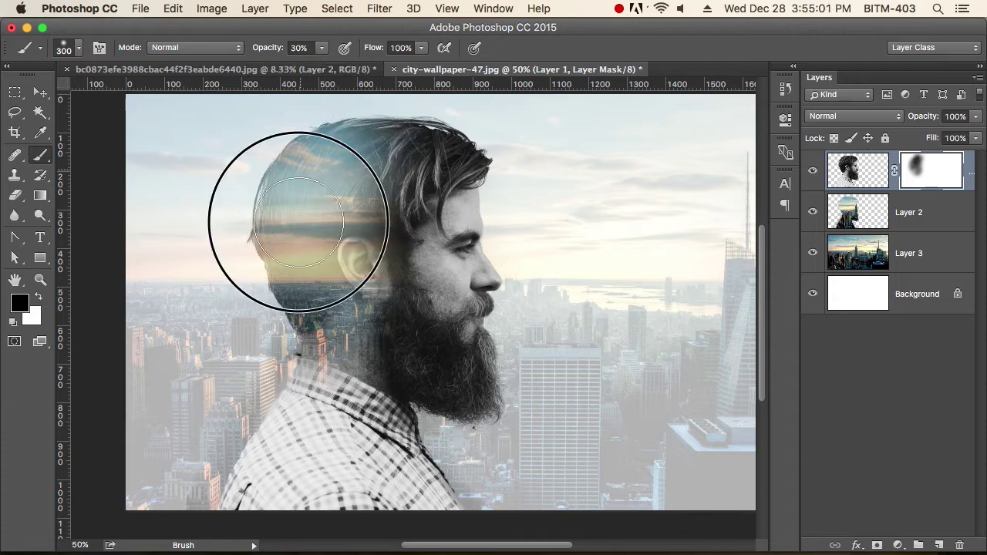
scroll(309, 363, "down", 3)
mouse_move(309, 308)
left_mouse_down()
mouse_move(251, 410)
mouse_move(308, 319)
mouse_move(409, 393)
mouse_move(440, 440)
left_mouse_up()
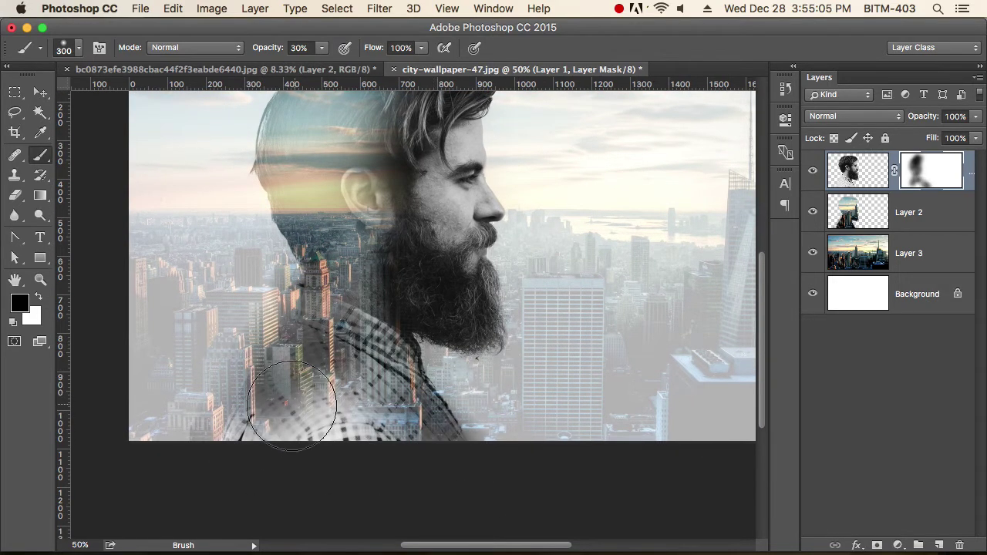
scroll(309, 363, "up", 4)
mouse_move(379, 309)
left_mouse_down()
mouse_move(409, 186)
mouse_move(424, 216)
mouse_move(330, 353)
mouse_move(418, 408)
left_mouse_up()
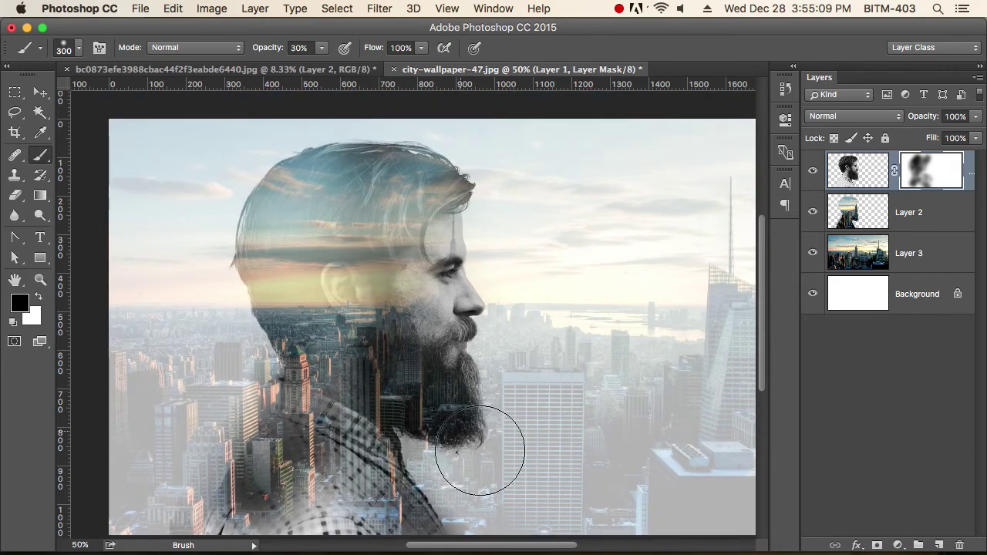
Step: Paint the mask over the beard, neck, face, back of head and lower shoulder
mouse_move(480, 450)
left_mouse_down()
mouse_move(474, 414)
mouse_move(378, 305)
mouse_move(480, 377)
left_mouse_up()
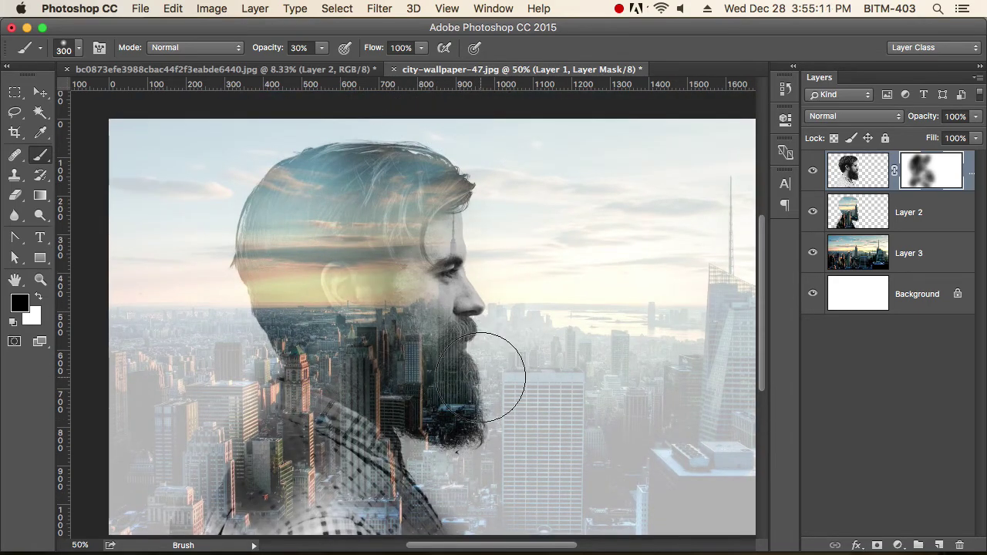
mouse_move(286, 204)
left_mouse_down()
mouse_move(250, 221)
mouse_move(254, 419)
mouse_move(242, 408)
mouse_move(270, 359)
left_mouse_up()
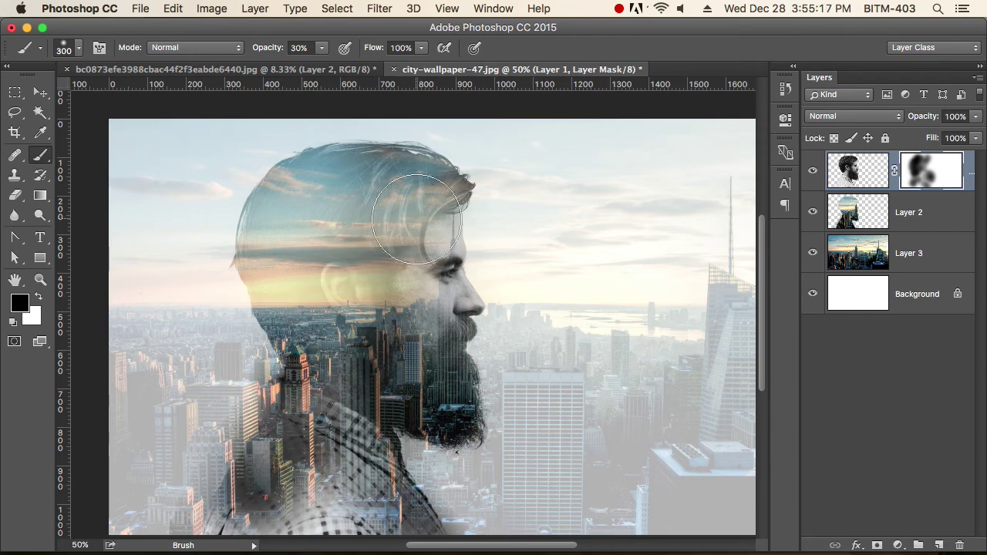
mouse_move(425, 205)
left_mouse_down()
mouse_move(427, 231)
mouse_move(463, 270)
mouse_move(463, 320)
mouse_move(436, 265)
mouse_move(434, 210)
mouse_move(392, 177)
mouse_move(286, 197)
mouse_move(346, 157)
mouse_move(245, 179)
mouse_move(239, 274)
mouse_move(260, 320)
mouse_move(260, 352)
left_mouse_up()
left_click_drag(271, 414, 297, 327)
mouse_move(236, 419)
left_mouse_down()
mouse_move(319, 453)
mouse_move(363, 444)
mouse_move(458, 452)
mouse_move(370, 343)
mouse_move(441, 430)
mouse_move(346, 430)
left_mouse_up()
left_click_drag(358, 342, 369, 398)
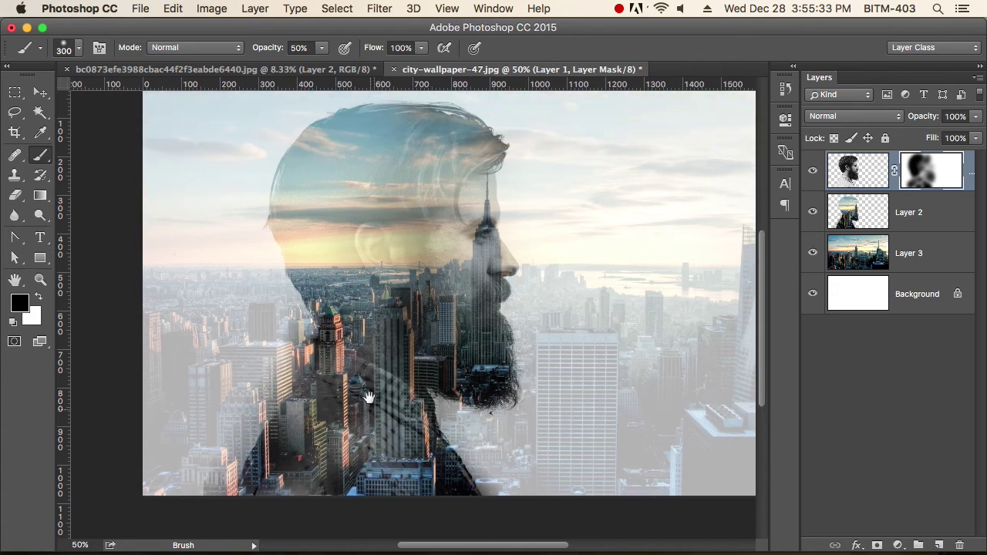
Step: Fade the city Layer 3 to 10% opacity
key("super+minus")
key("v")
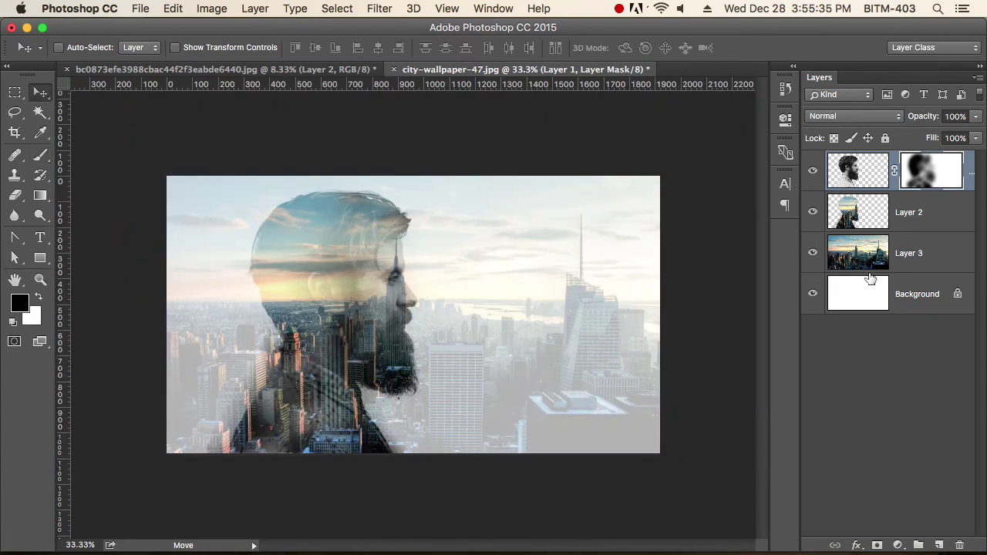
left_click(908, 260)
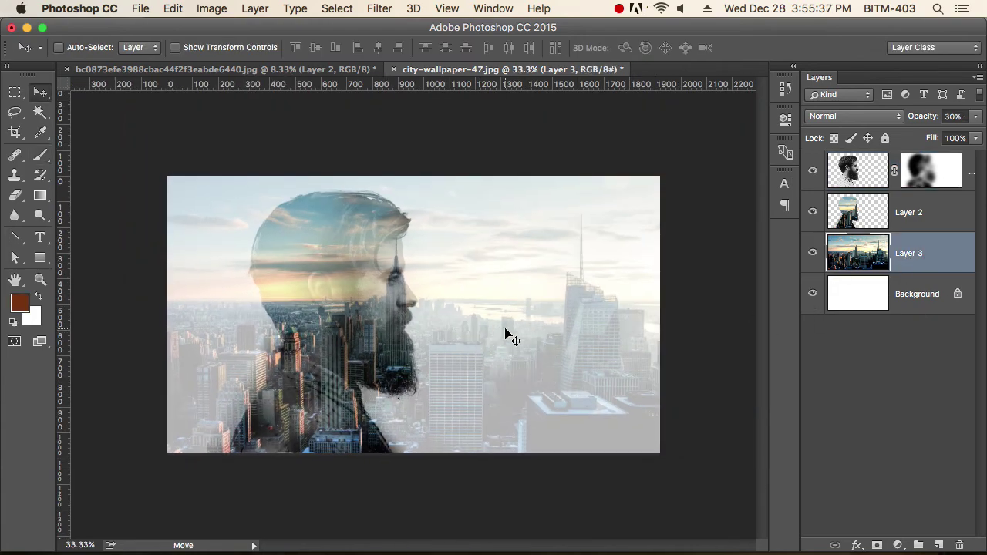
key("2")
key("1")
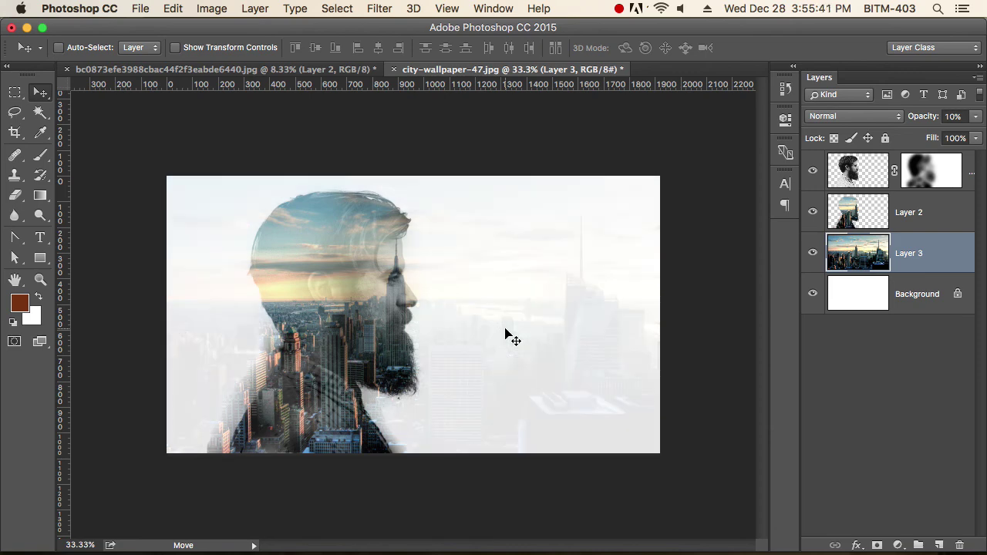
Step: Zoom in on the blended portrait, then back out to a 50% view to inspect it
key("super+1")
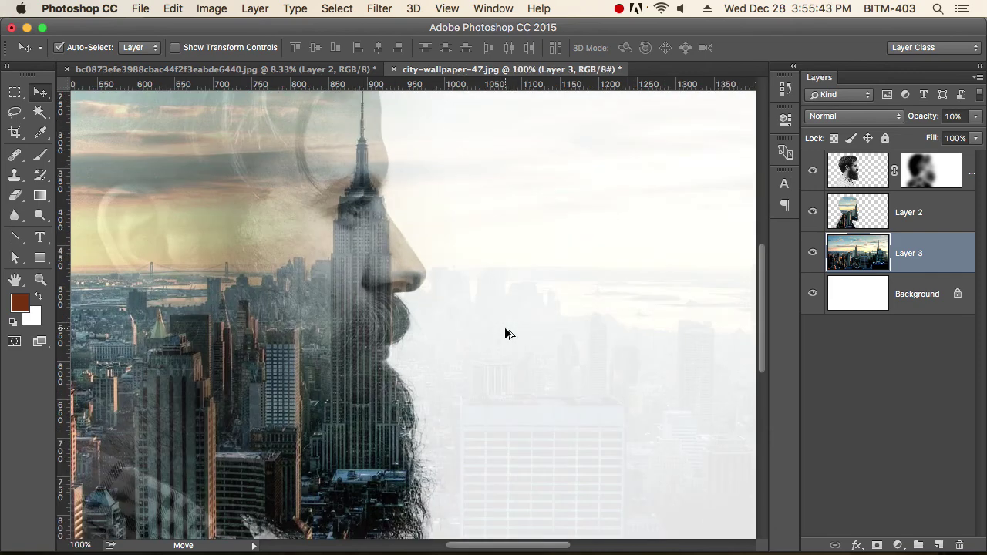
left_click(447, 330, "alt")
left_click(447, 329, "alt")
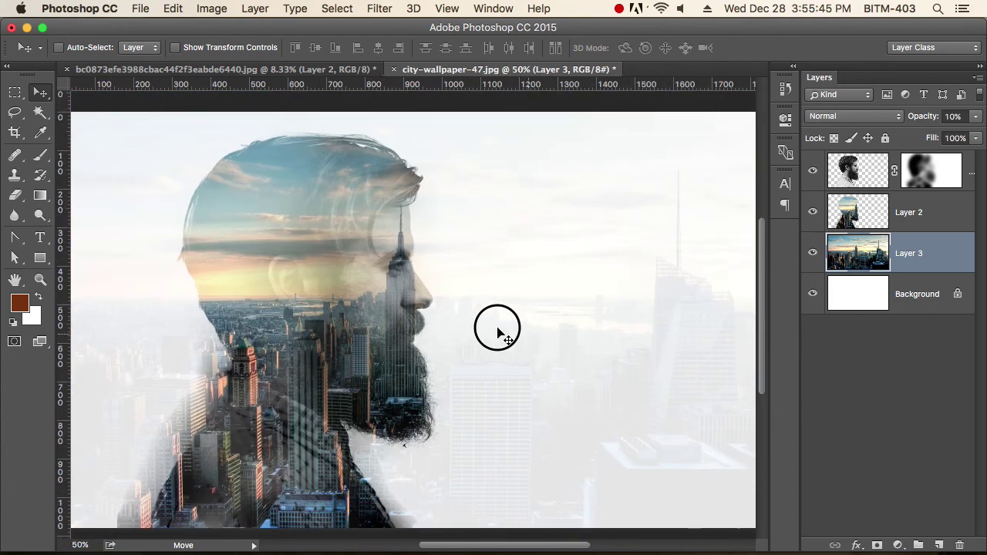
scroll(489, 326, "right", 3)
scroll(490, 326, "down", 1)
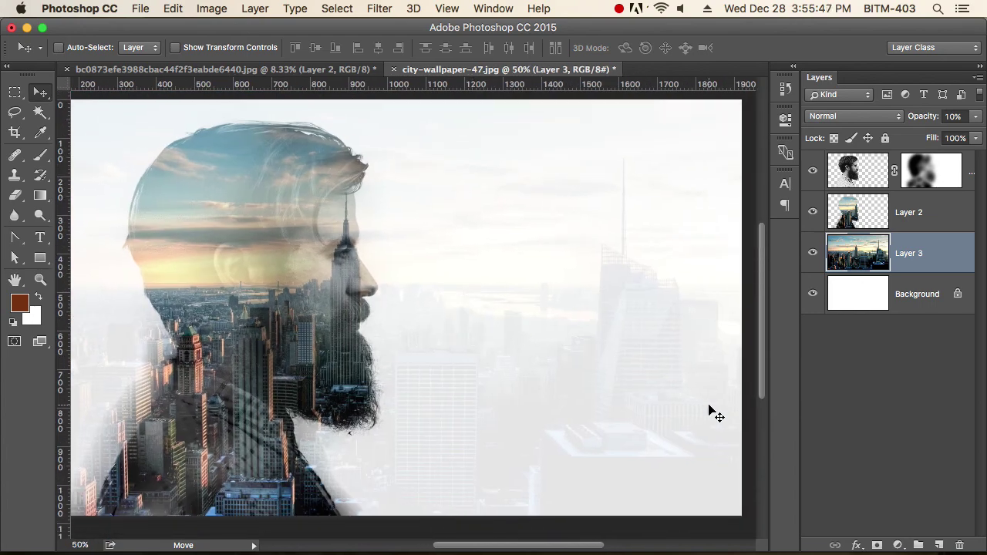